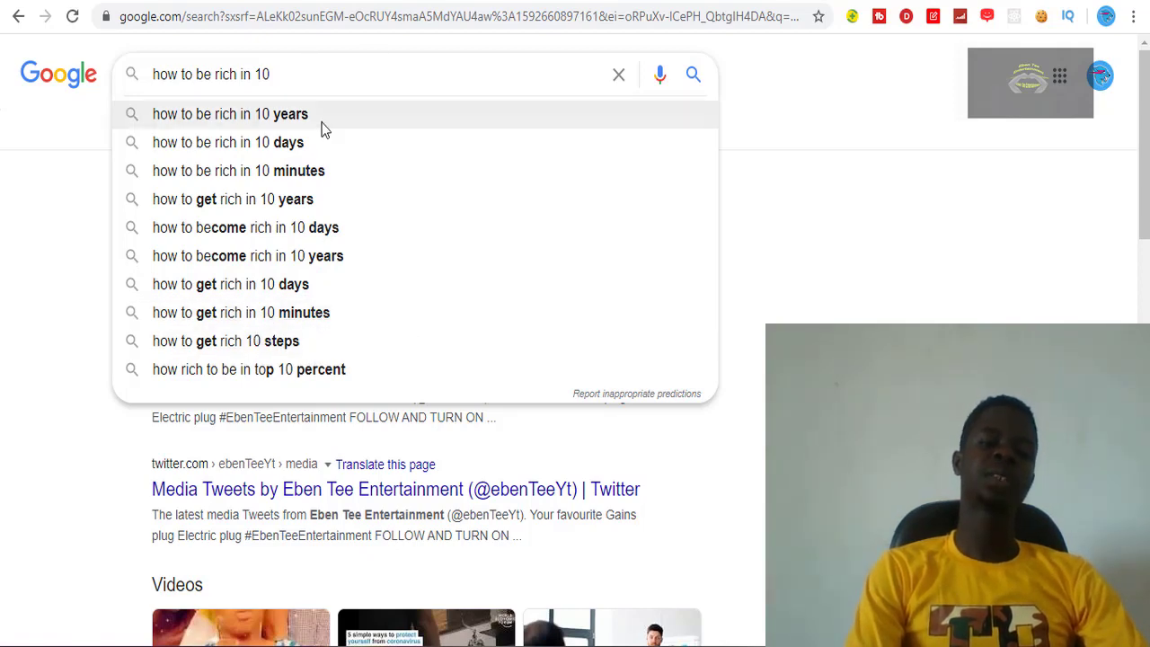
Search Google for "how to be rich in 10 minutes" and copy the query text.
click(306, 170)
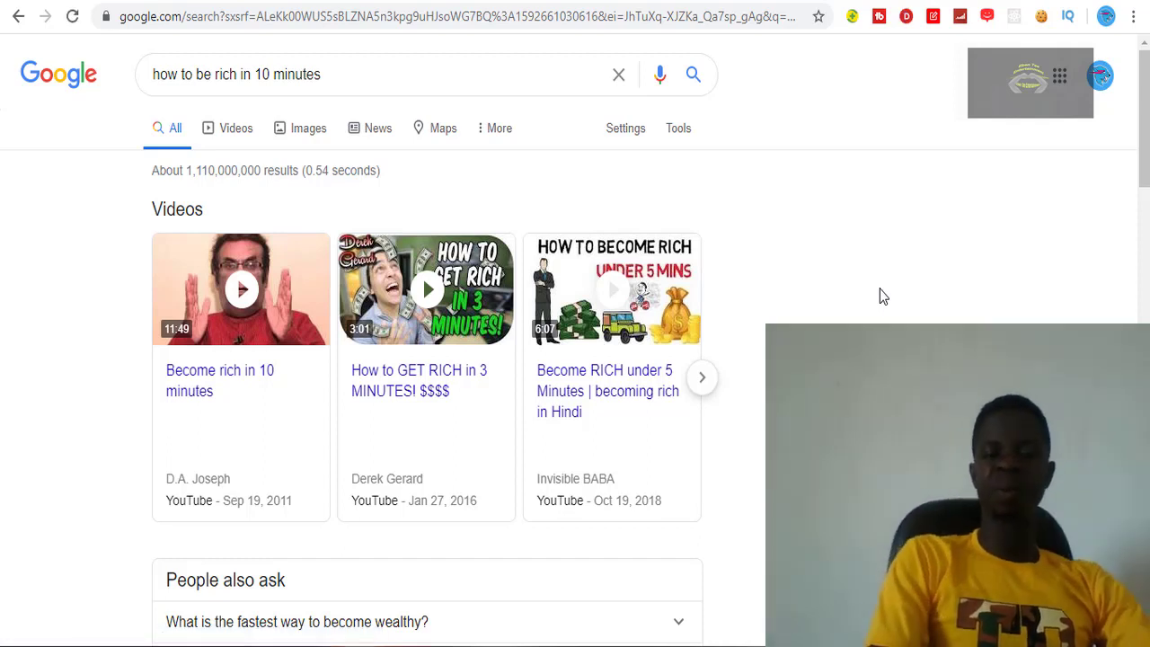
scroll(1129, 221, down, 5)
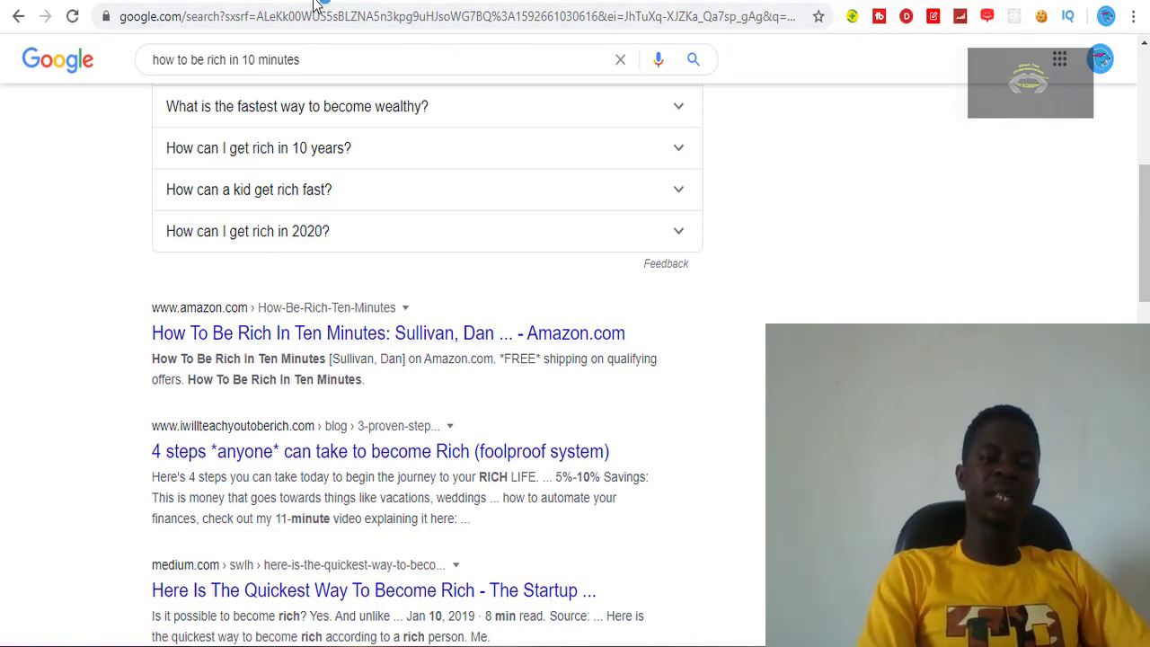
triple_click(328, 52)
key(ctrl+c)
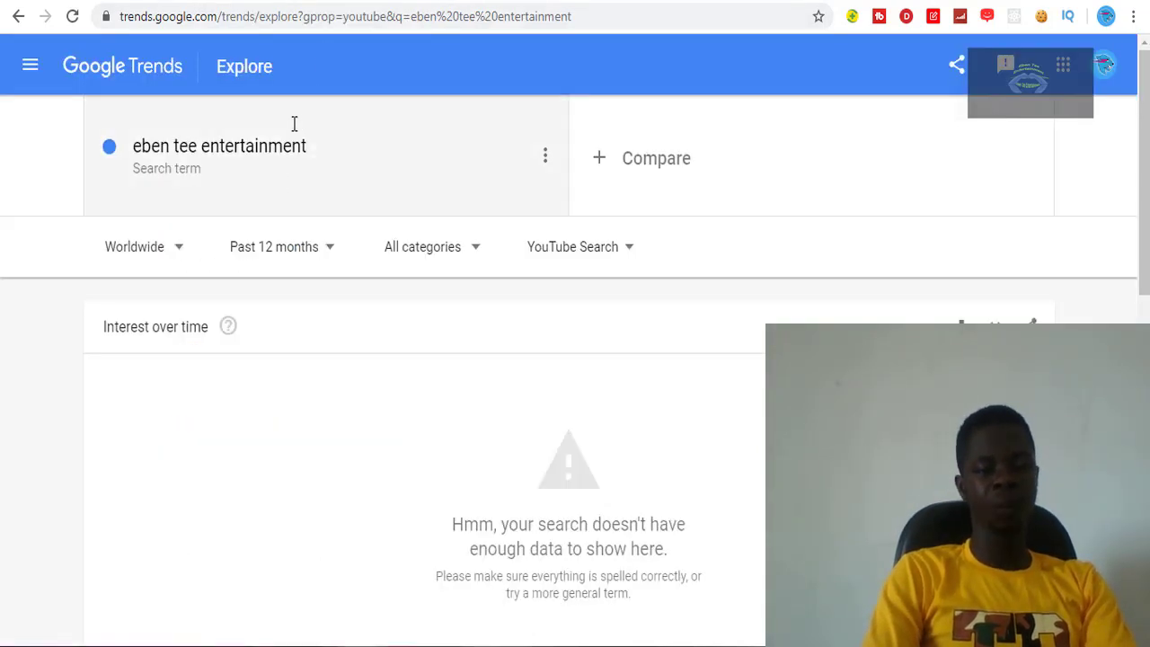
Explore the search term "how to be rich in 10 minutes" in Google Trends and change the data source to Web Search.
click(294, 123)
key(ctrl+v)
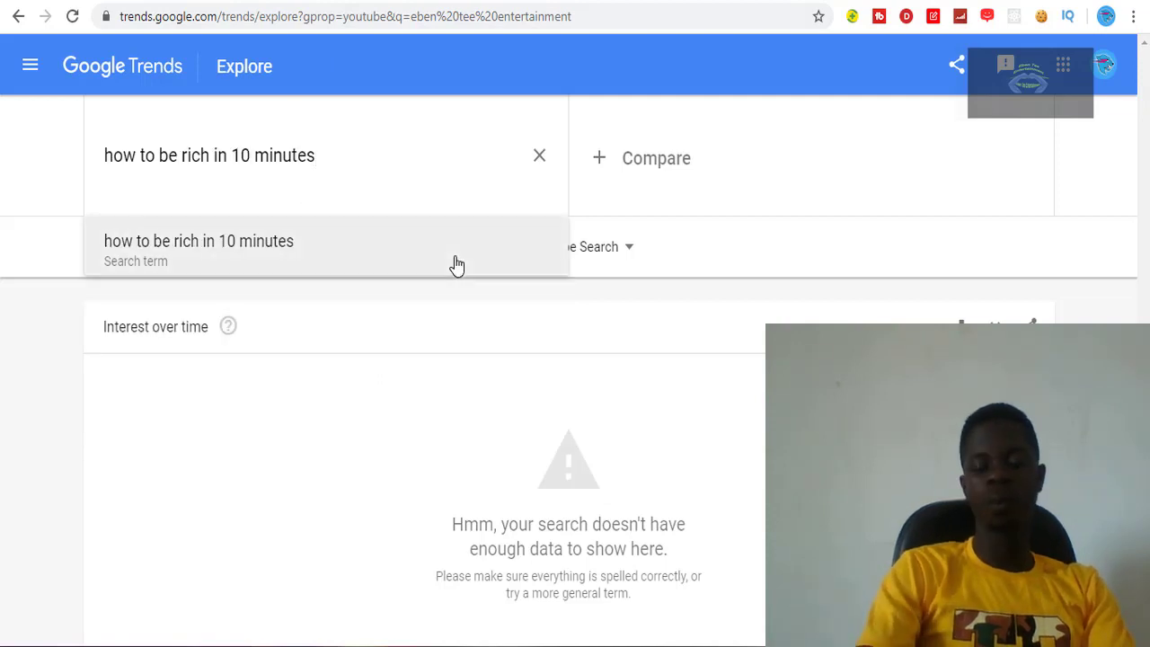
key(Return)
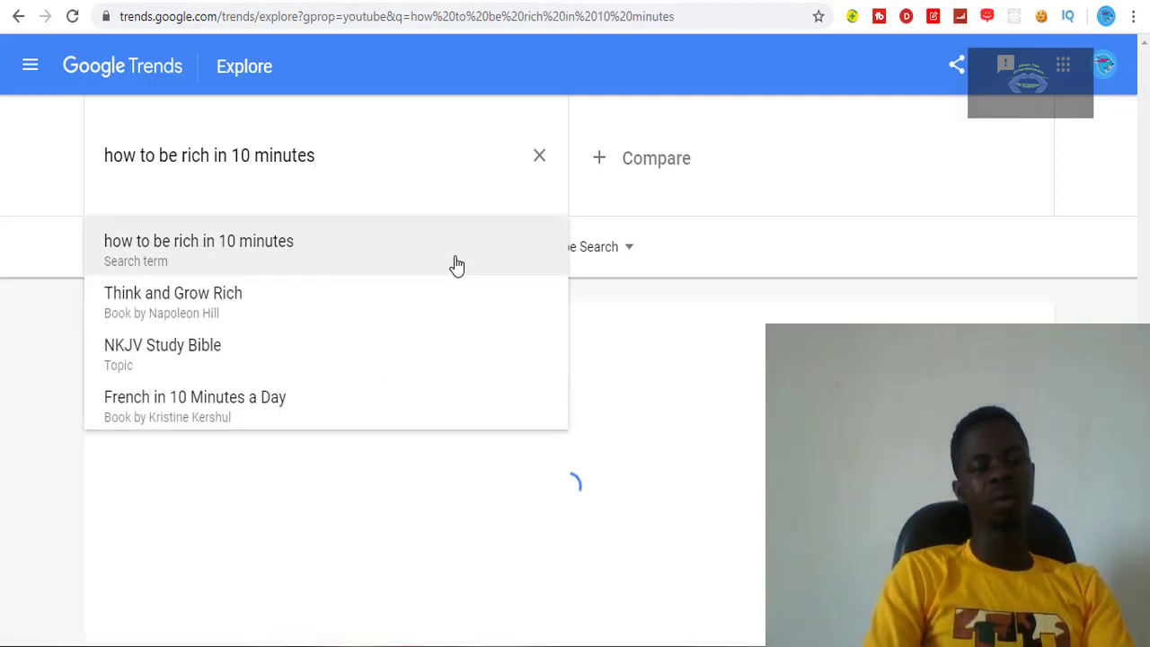
click(444, 169)
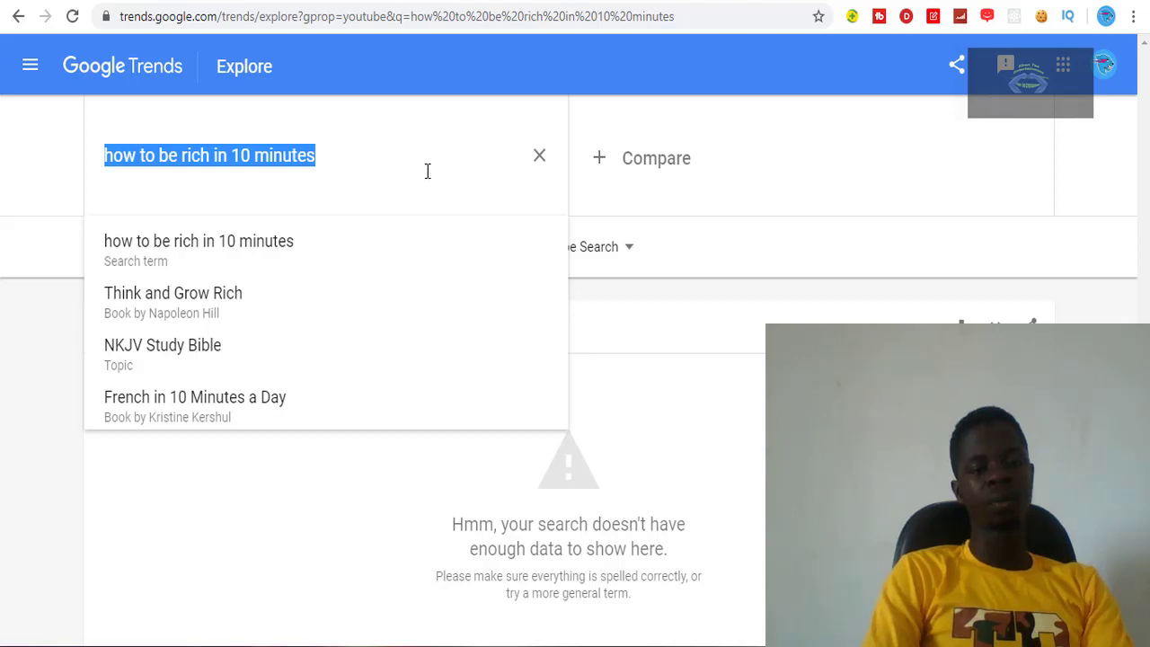
click(458, 152)
key(Escape)
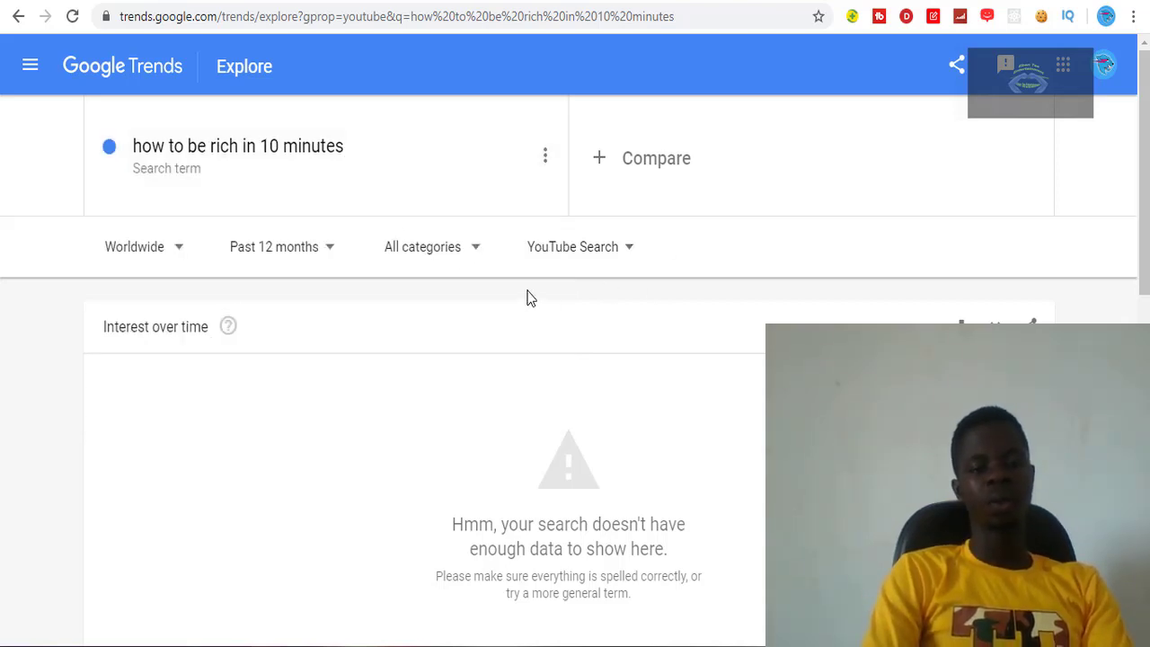
click(612, 251)
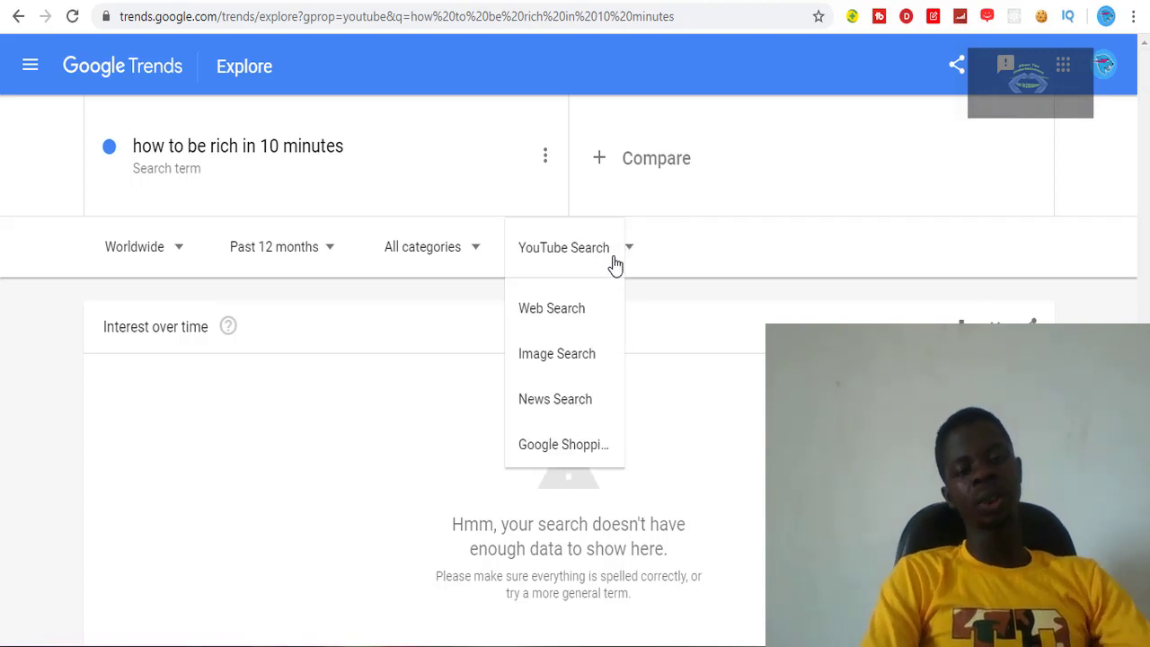
click(531, 329)
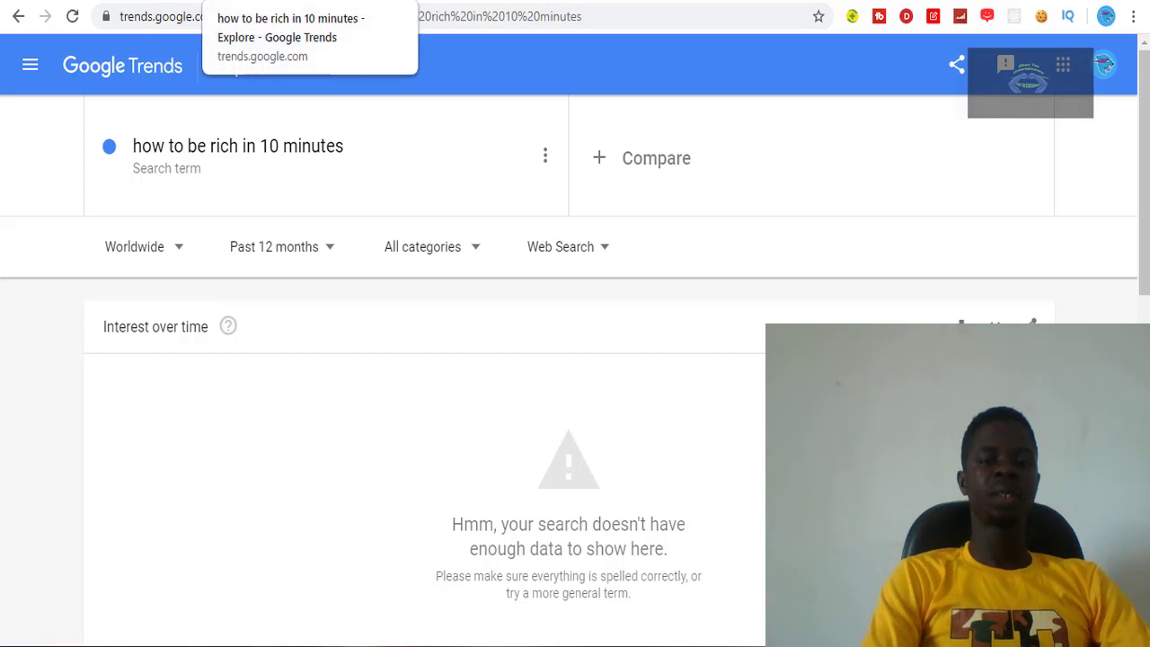
Go to the Google Ads Keyword Planner at ads.google.com and start discovering new keywords.
click(414, 9)
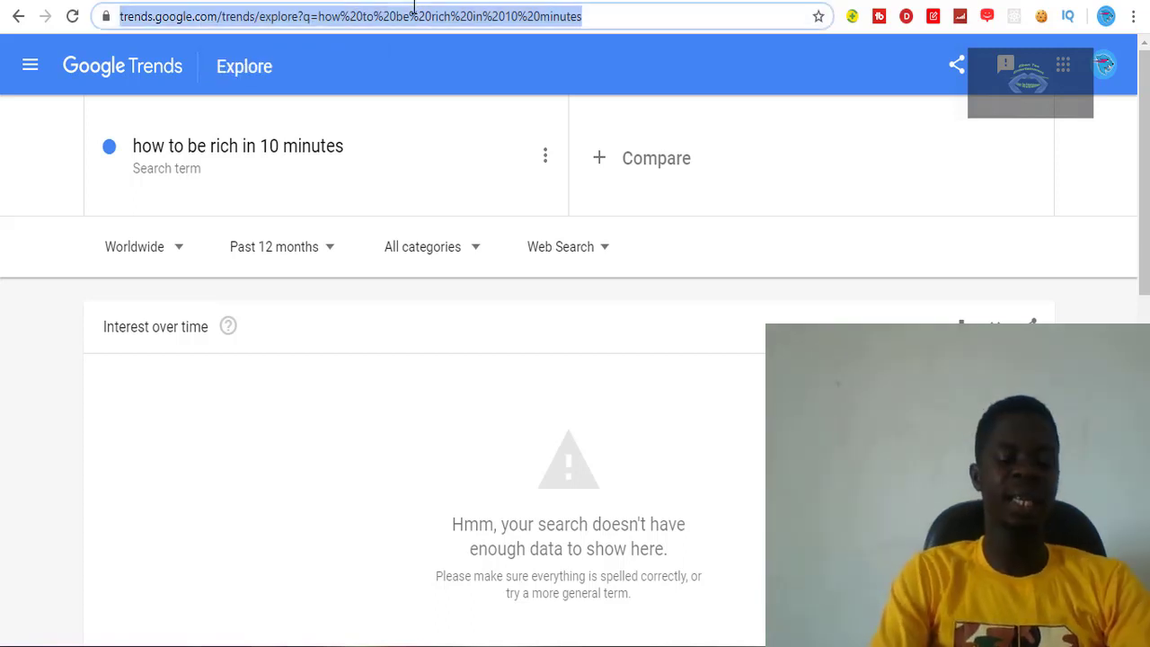
text(ads.google.com)
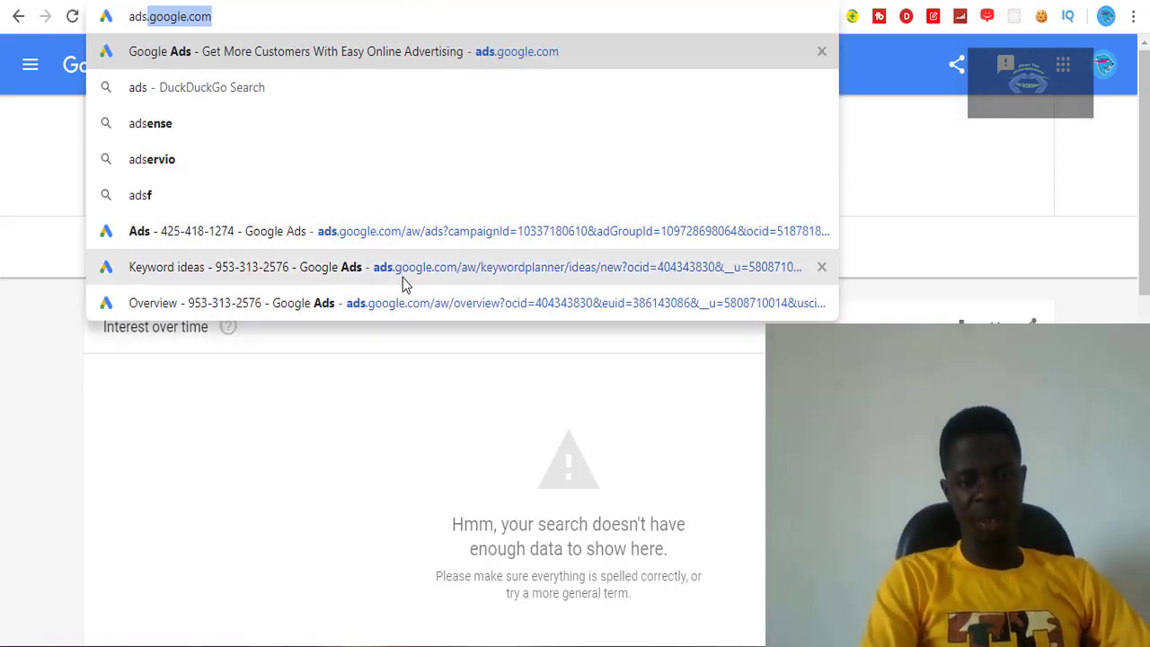
click(465, 282)
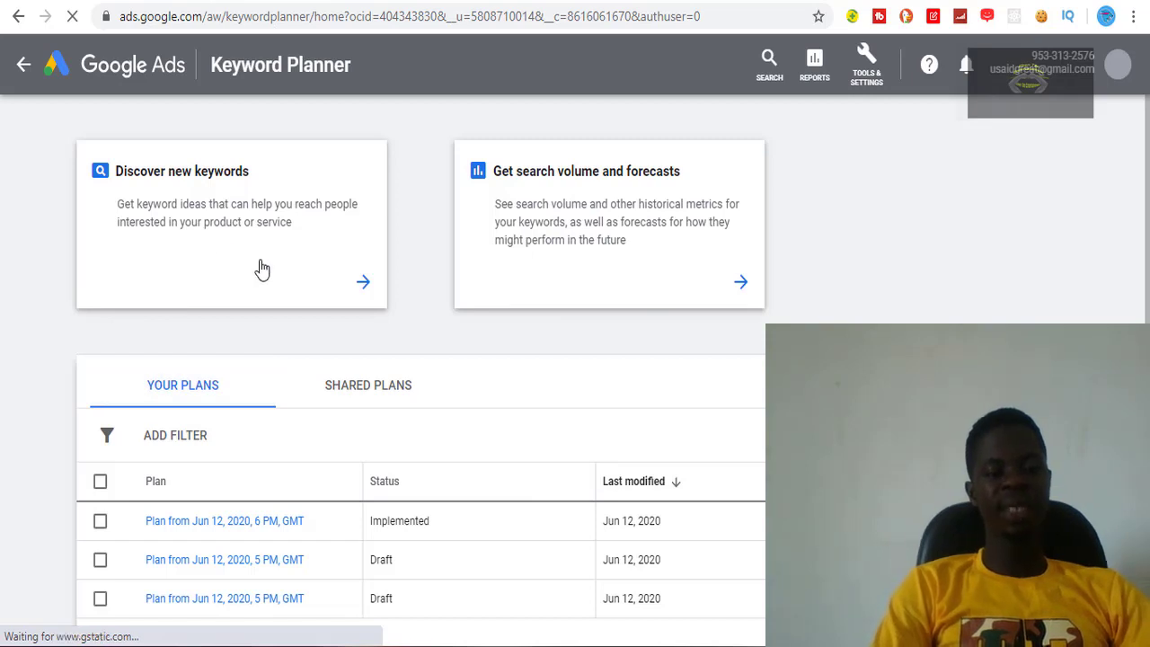
click(276, 207)
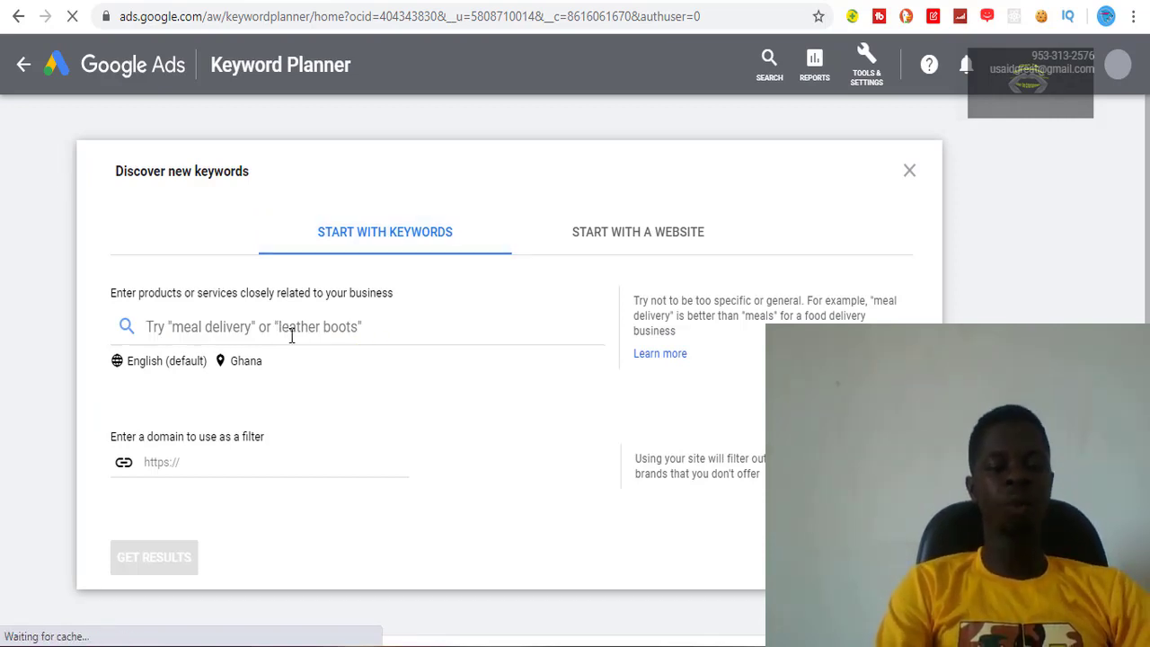
click(199, 372)
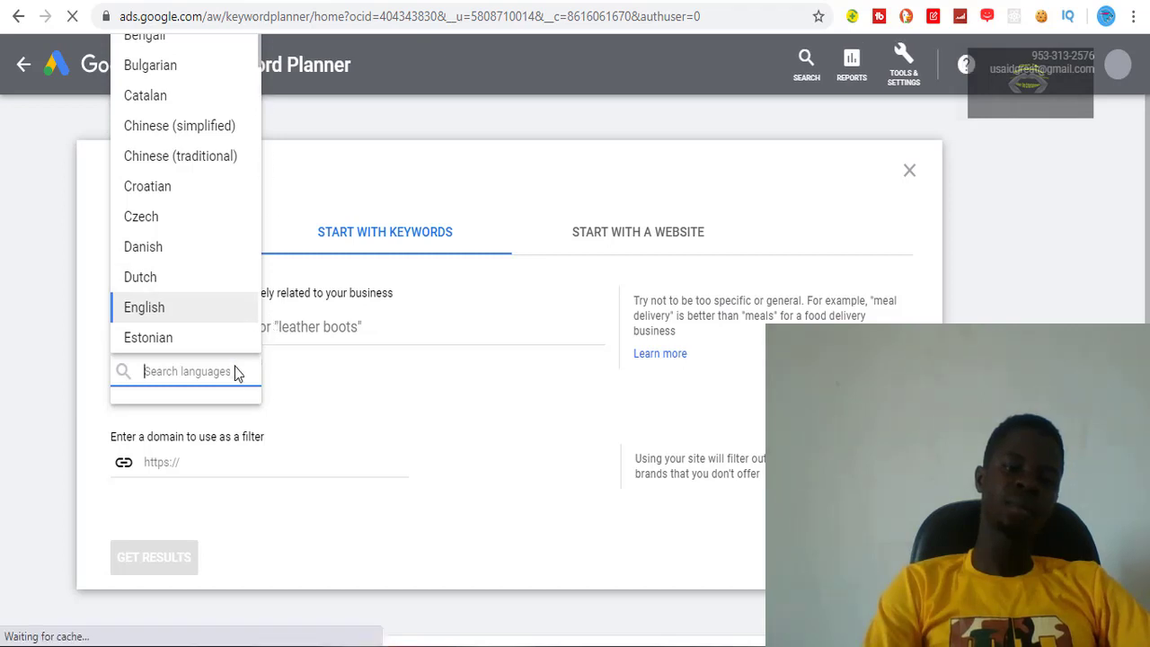
click(373, 372)
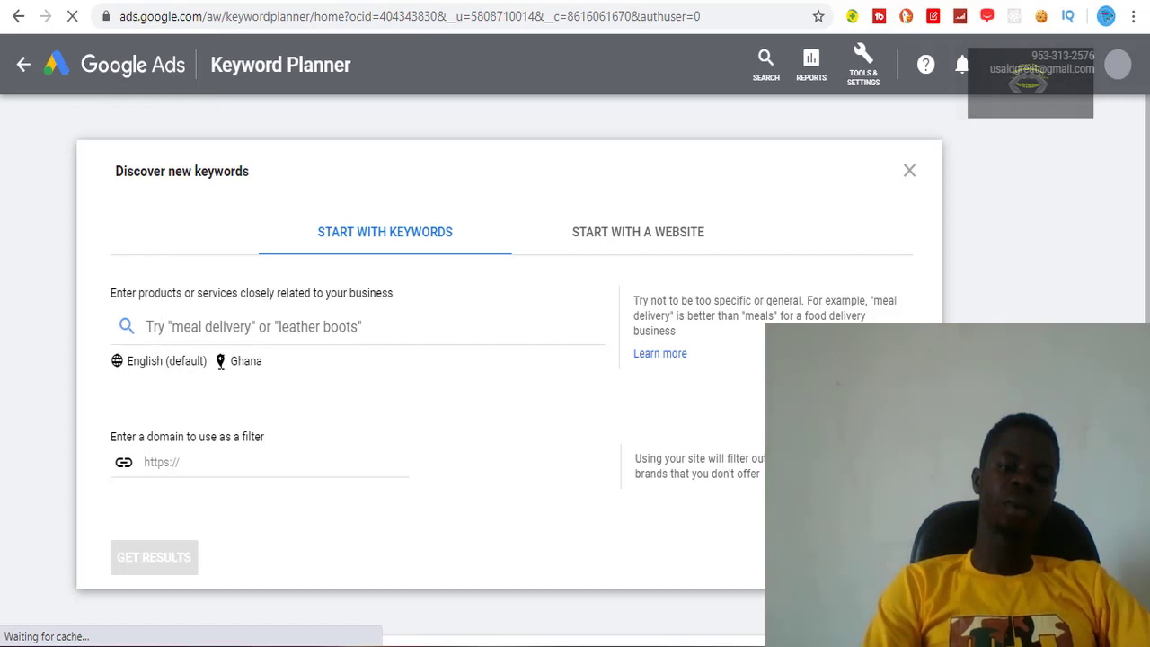
click(183, 370)
click(182, 372)
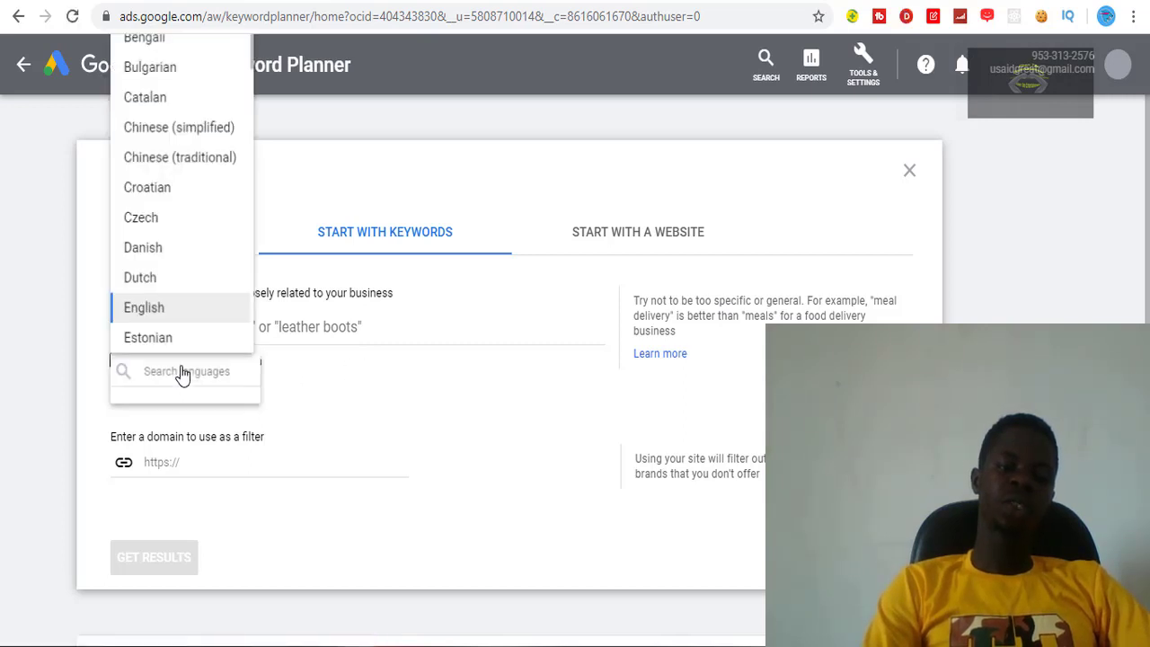
click(310, 373)
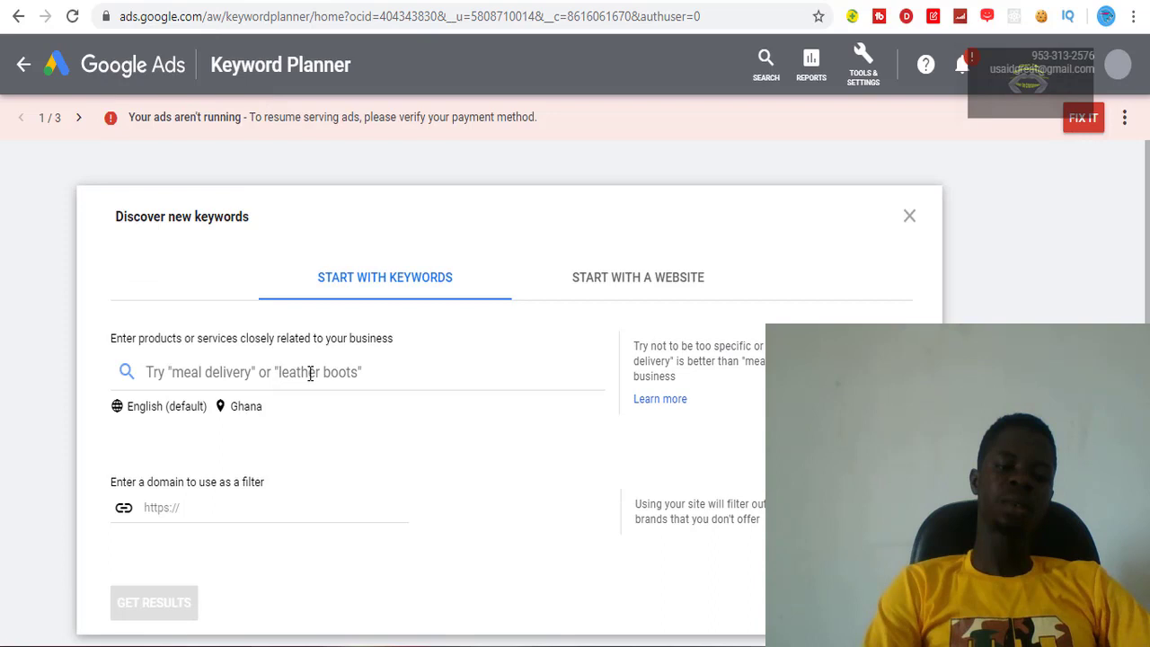
Remove Ghana from the targeted locations and save, so the keyword search covers all locations.
click(256, 410)
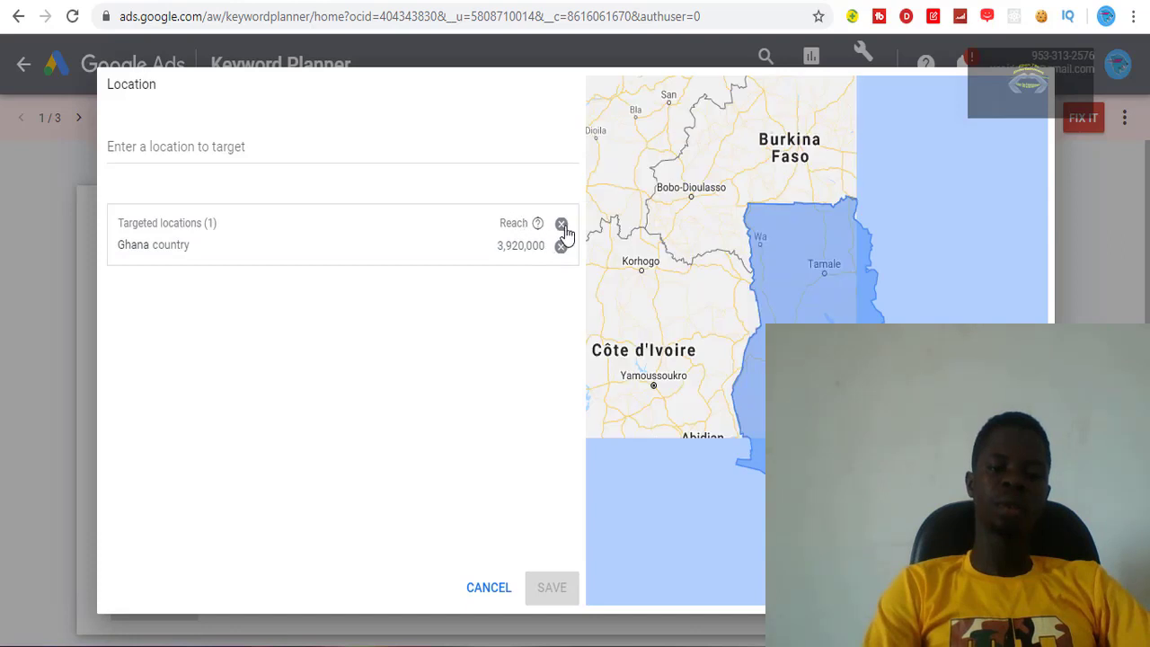
click(562, 226)
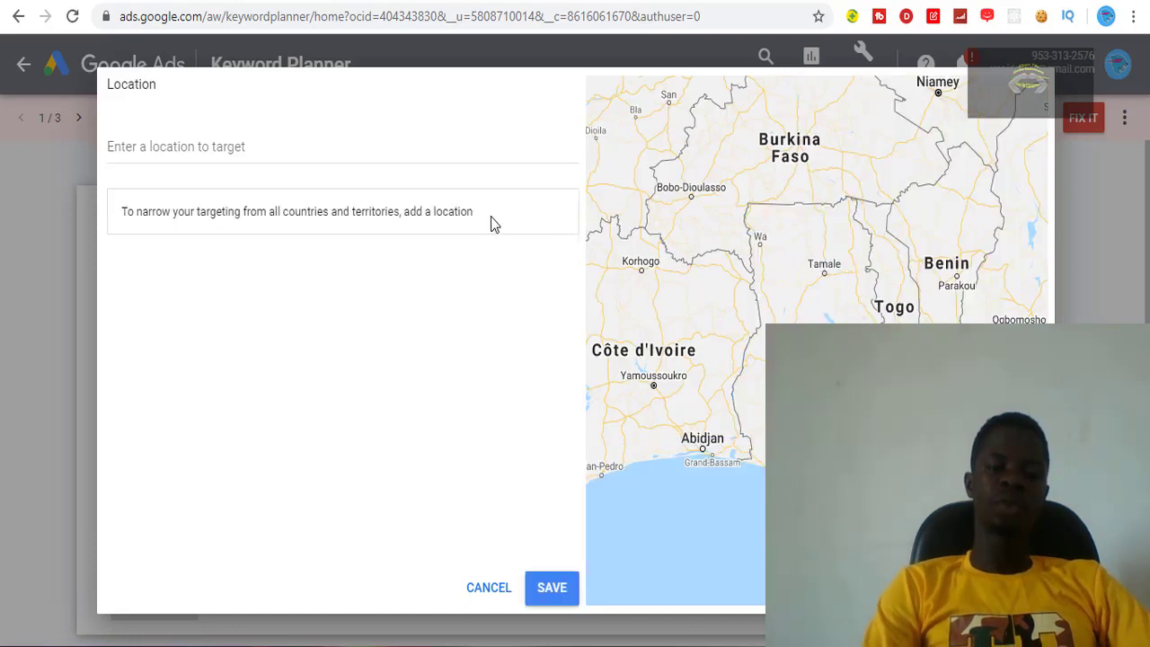
click(554, 595)
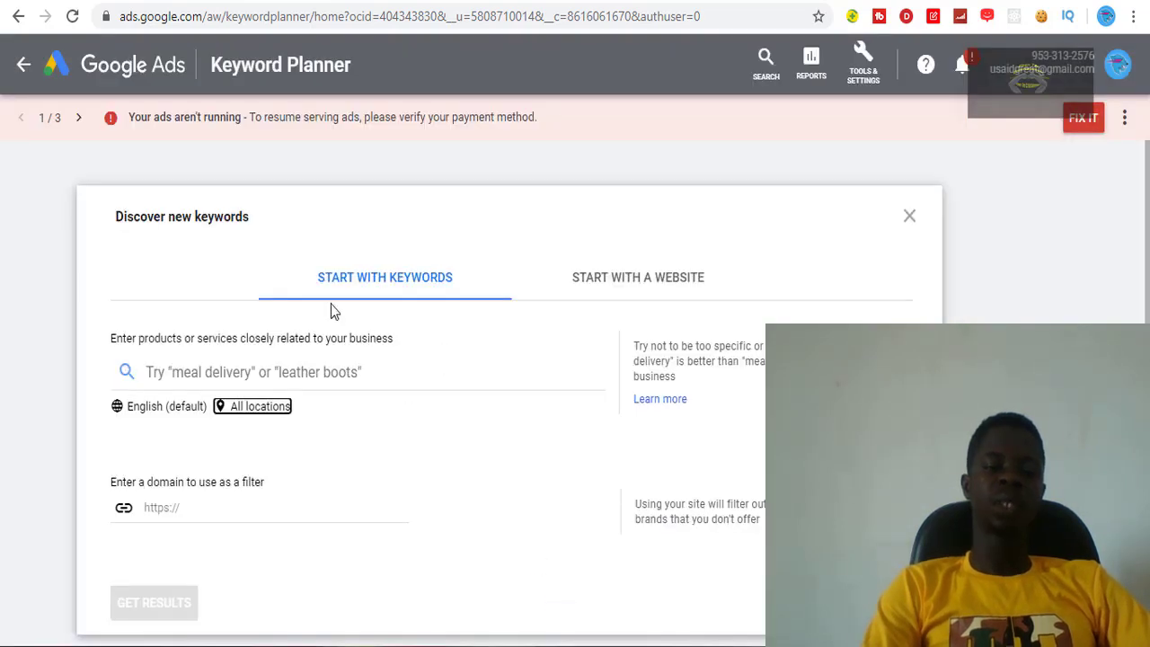
click(209, 306)
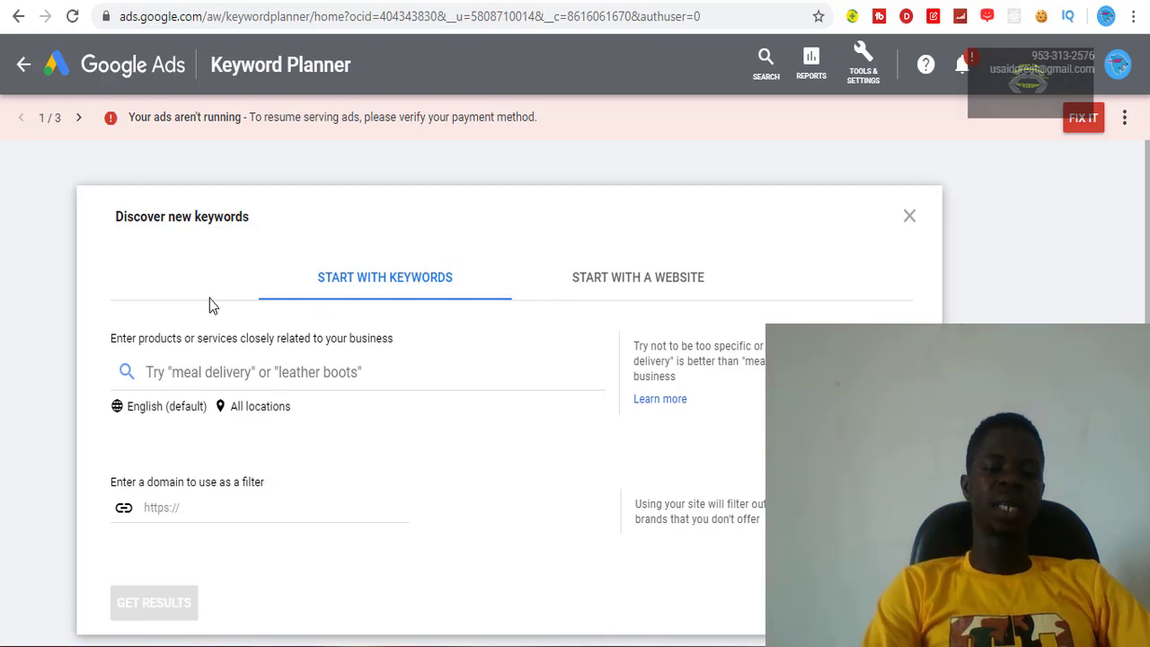
Add the keyword "Mrbeast" and get its keyword ideas.
click(323, 379)
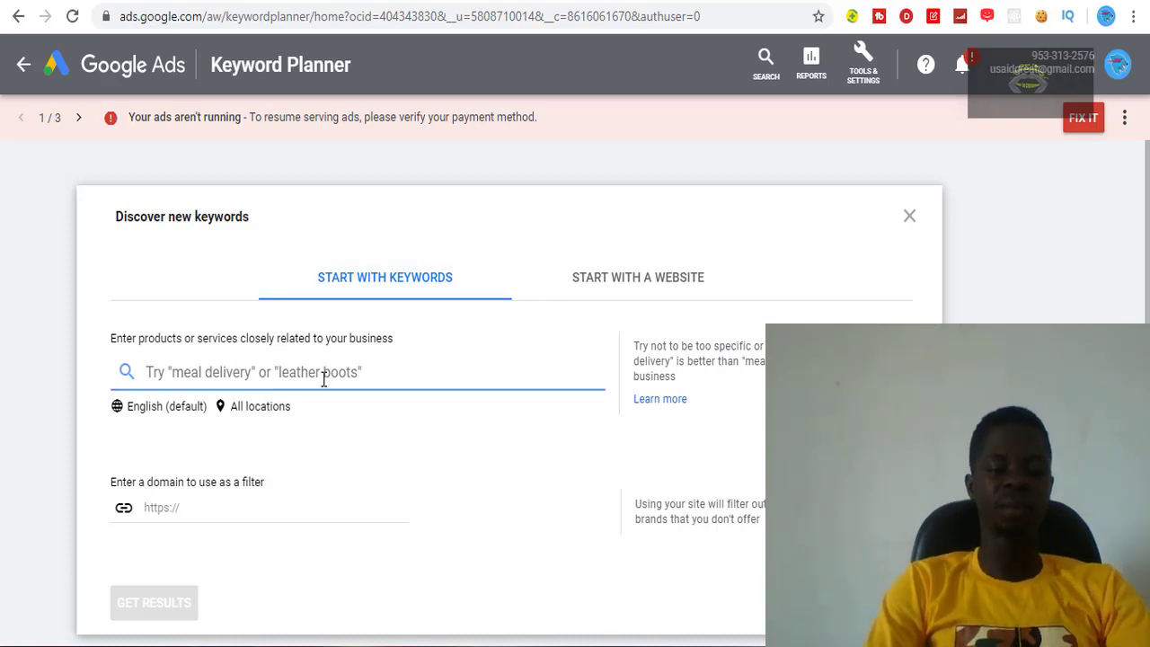
text(M)
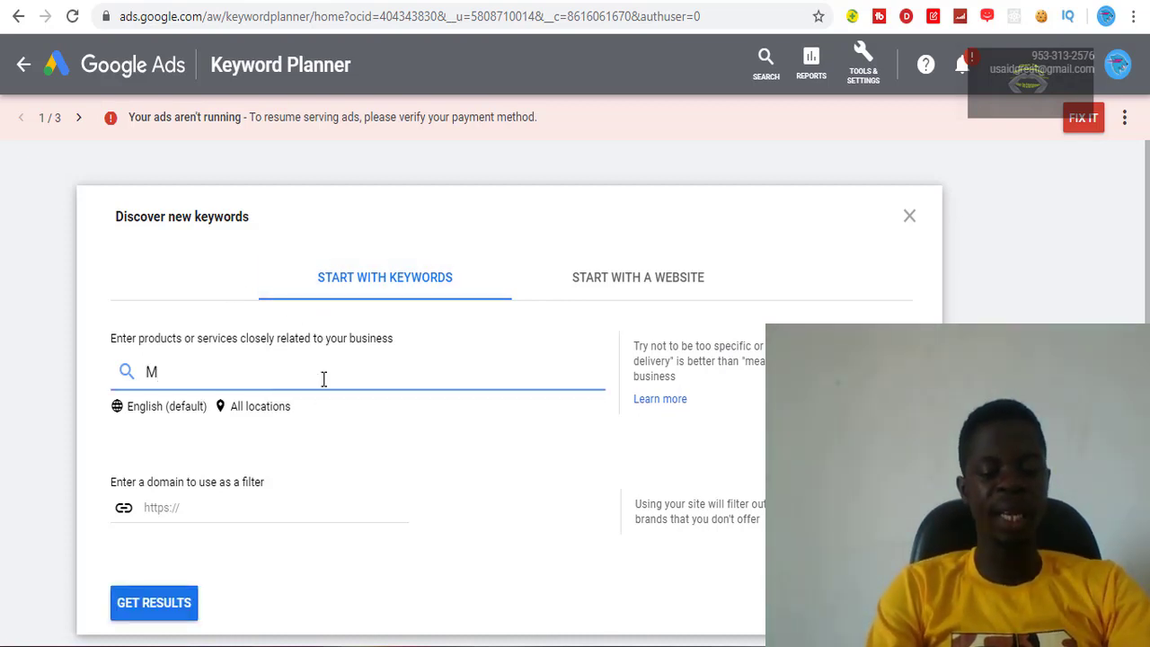
text(r)
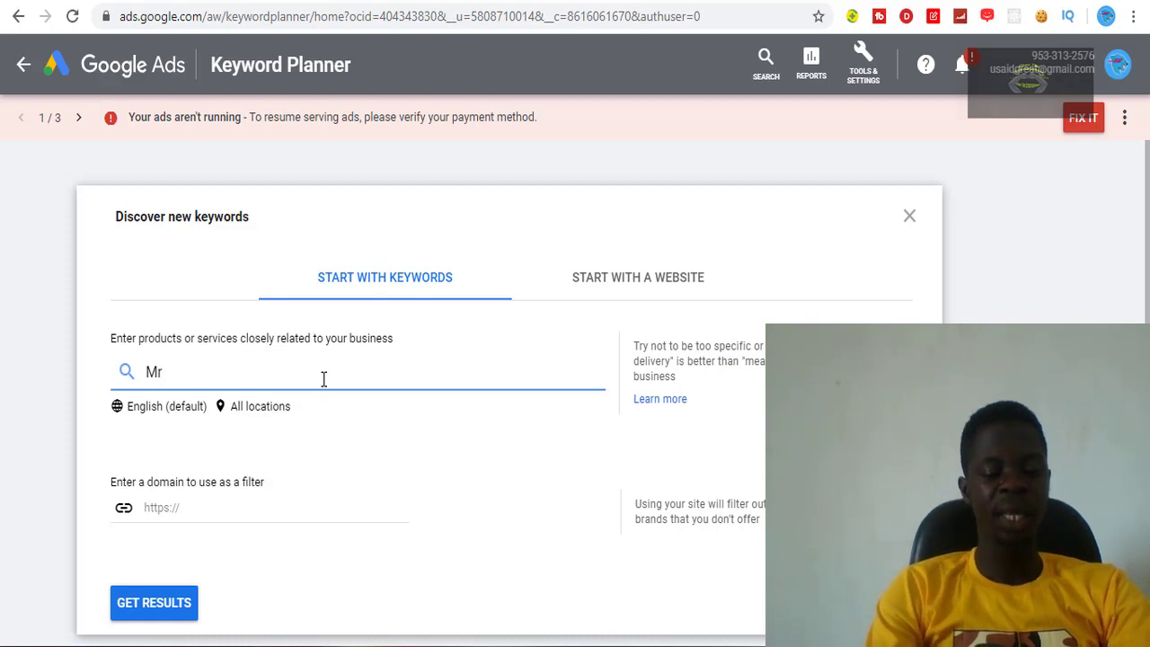
text(be)
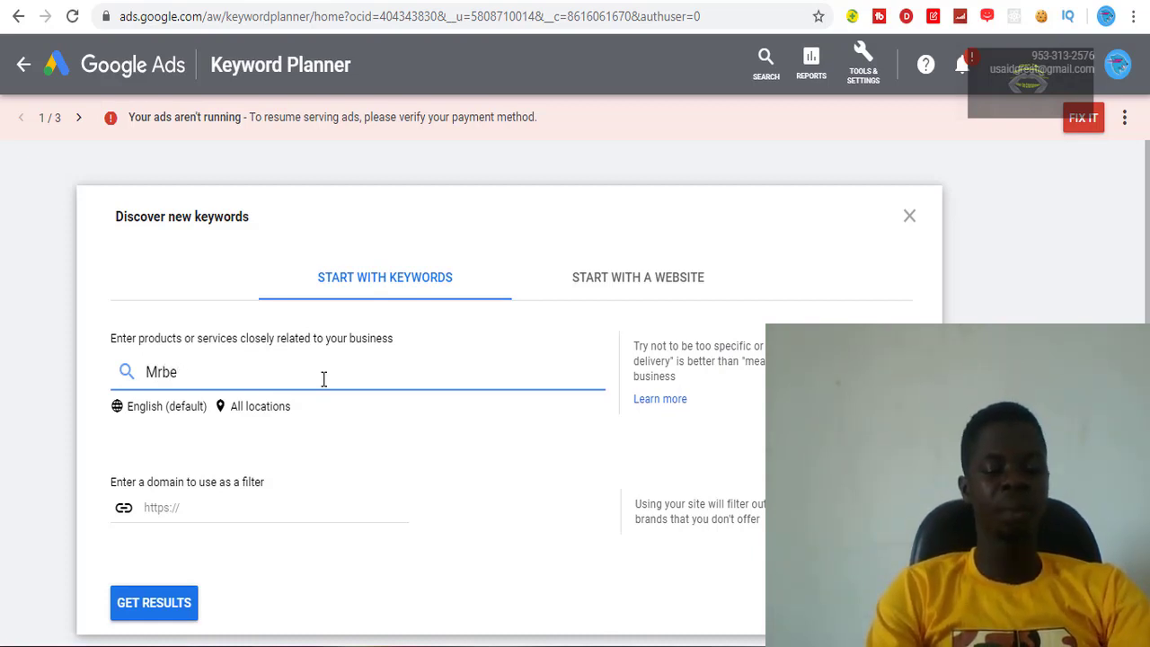
text(stt)
key(Return)
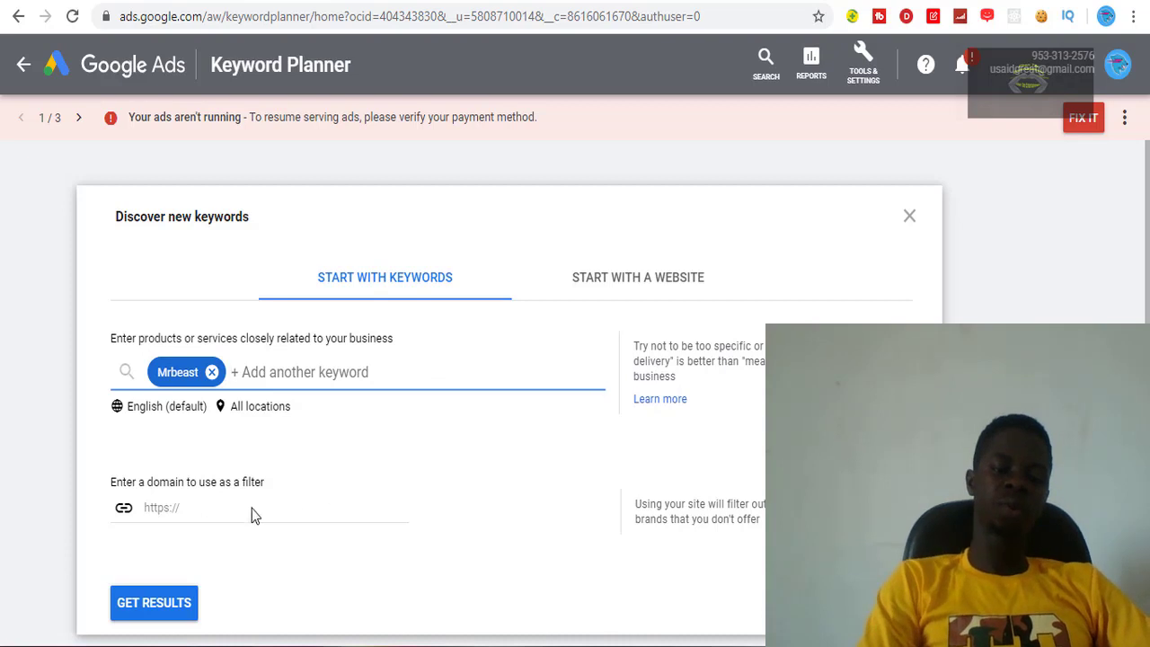
click(186, 595)
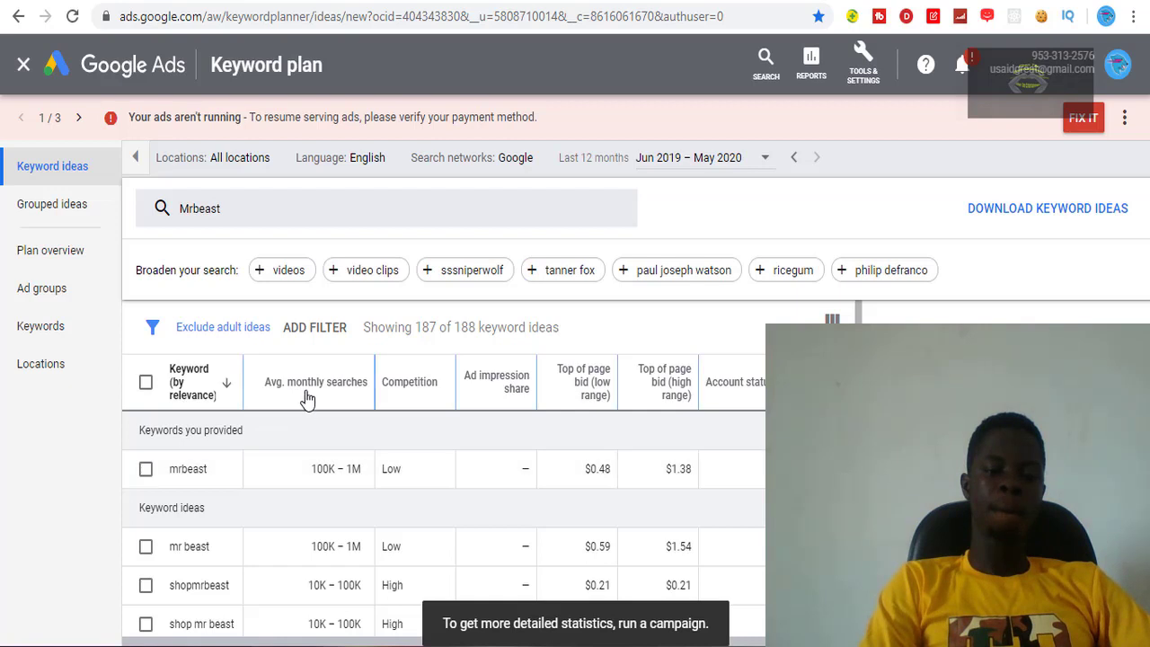
Replace the Mrbeast keyword with "Eben Tee Entertainment" and get the keyword ideas for it.
mouse_move(290, 393)
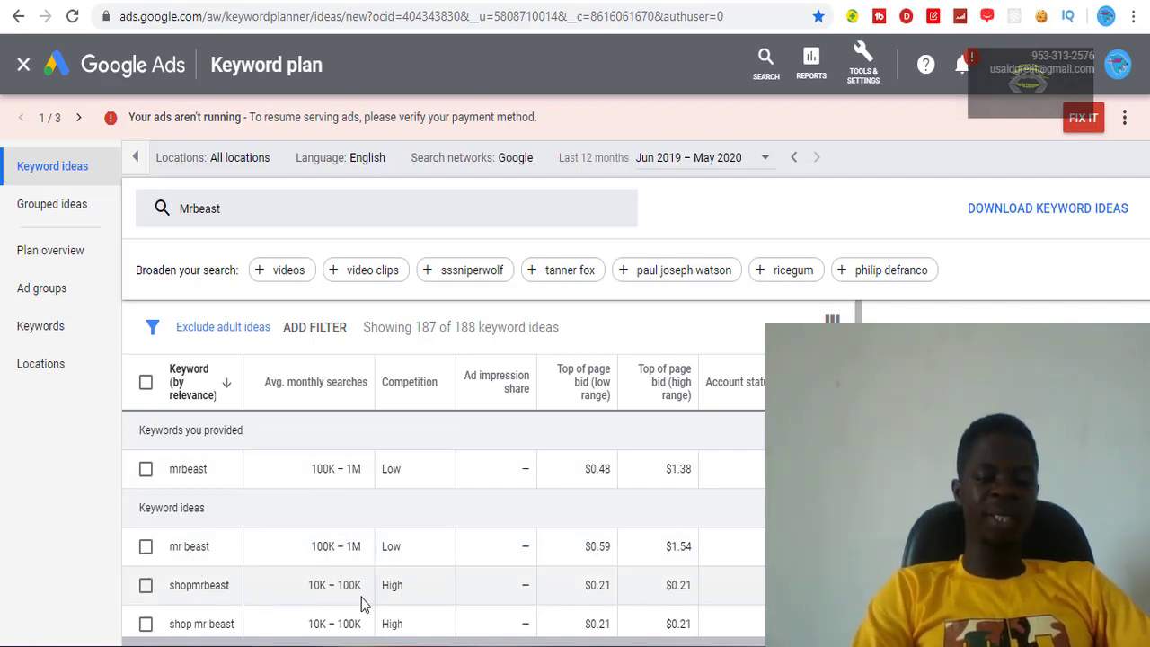
click(315, 223)
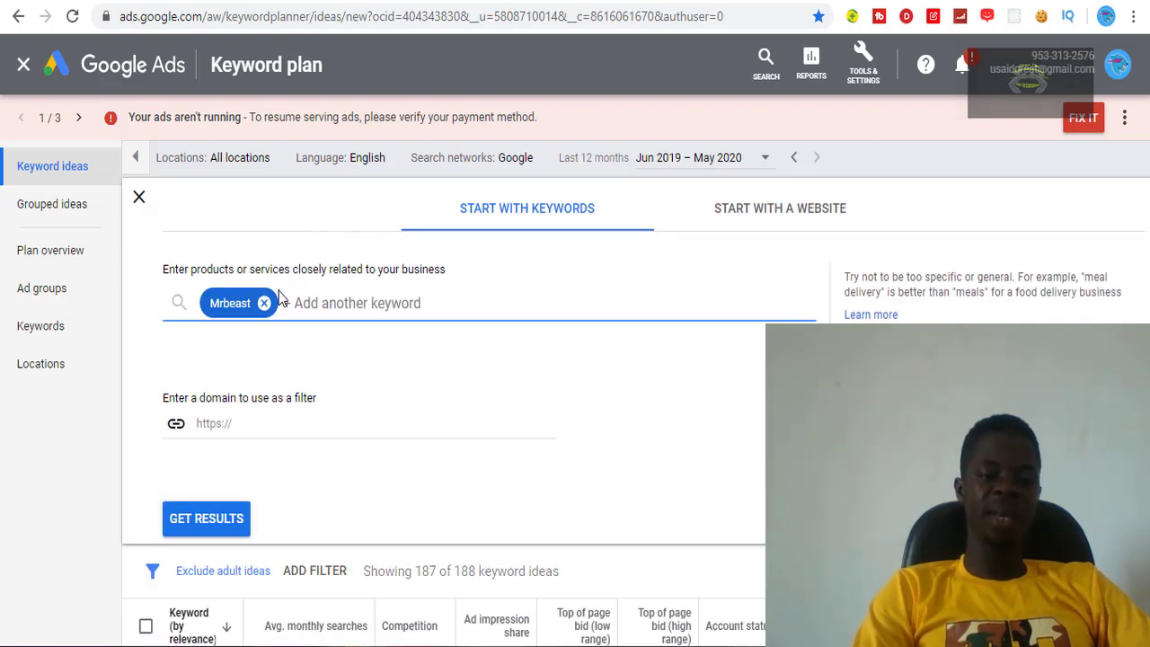
key(BackSpace)
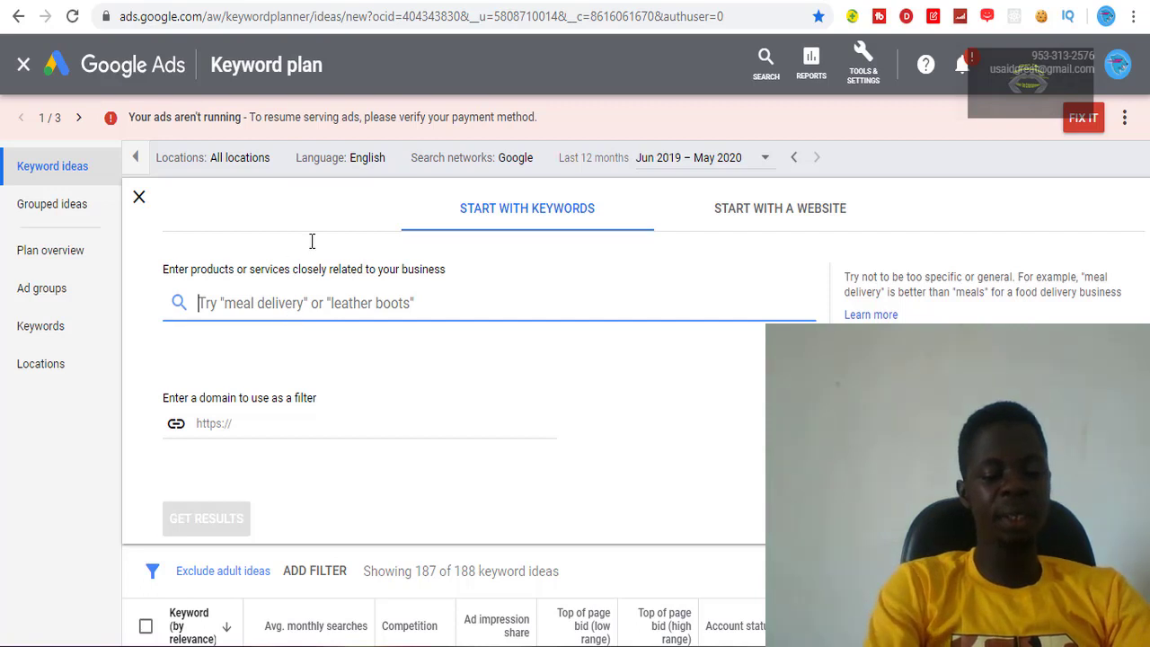
text(Eben Tee)
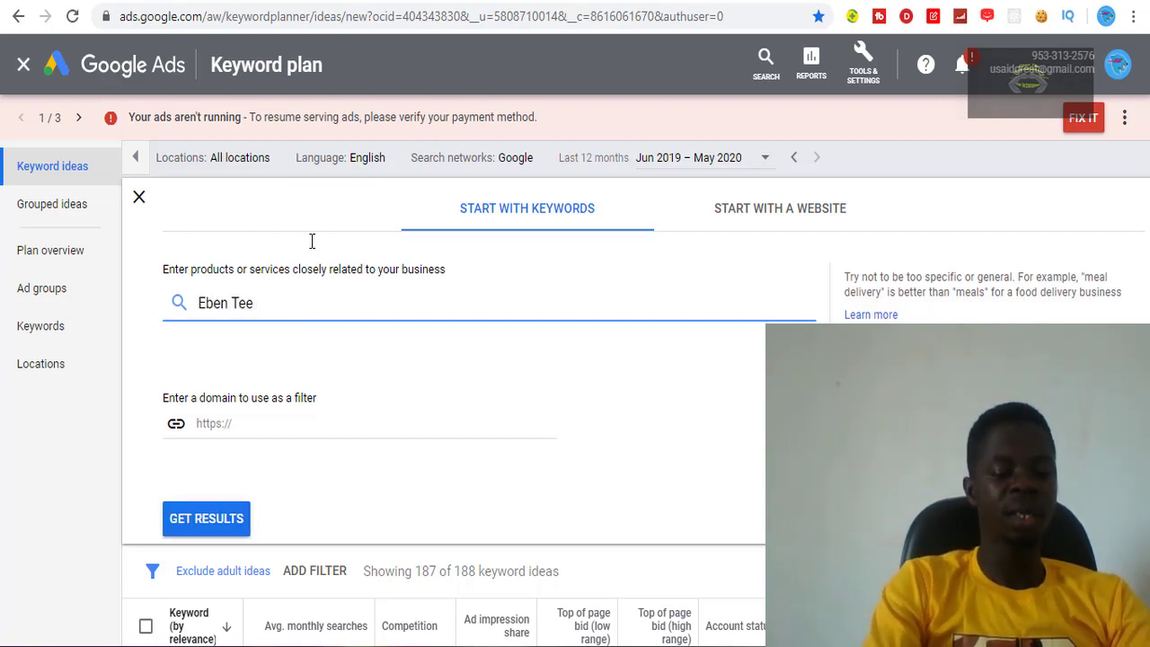
text( Ente)
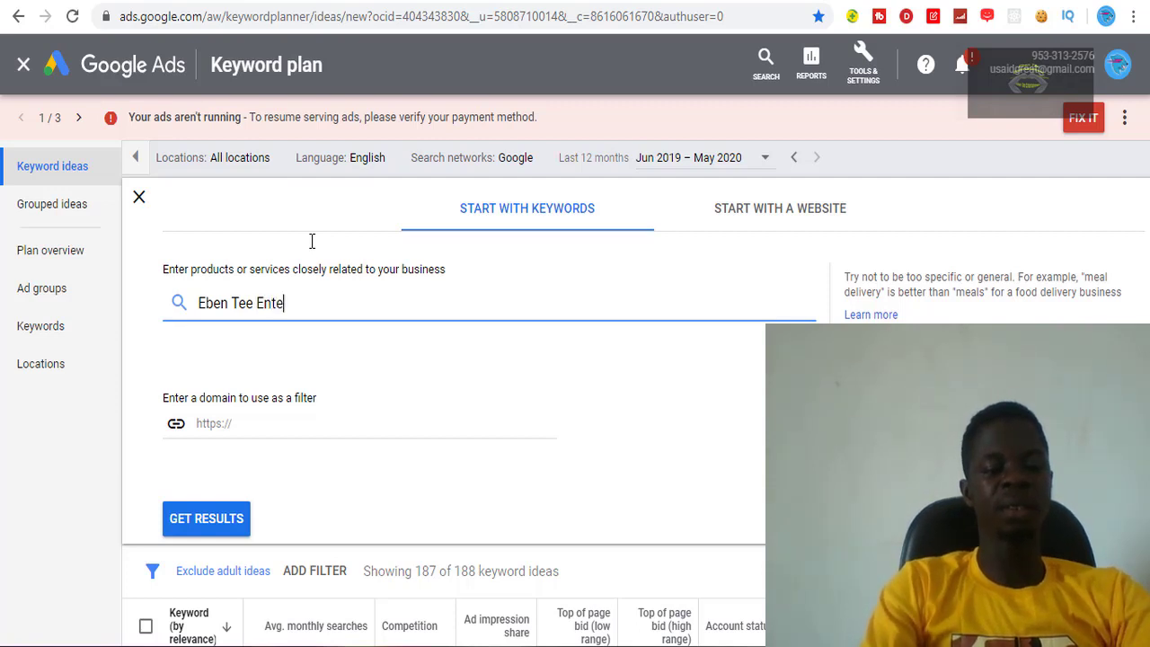
text(rta)
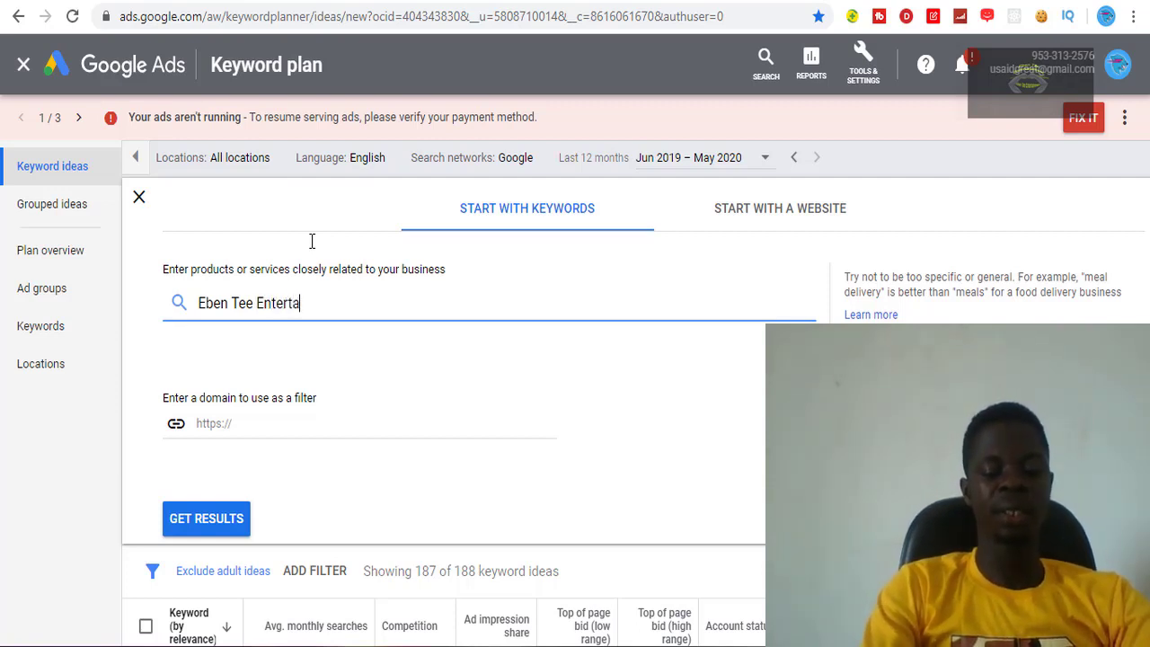
text(inment)
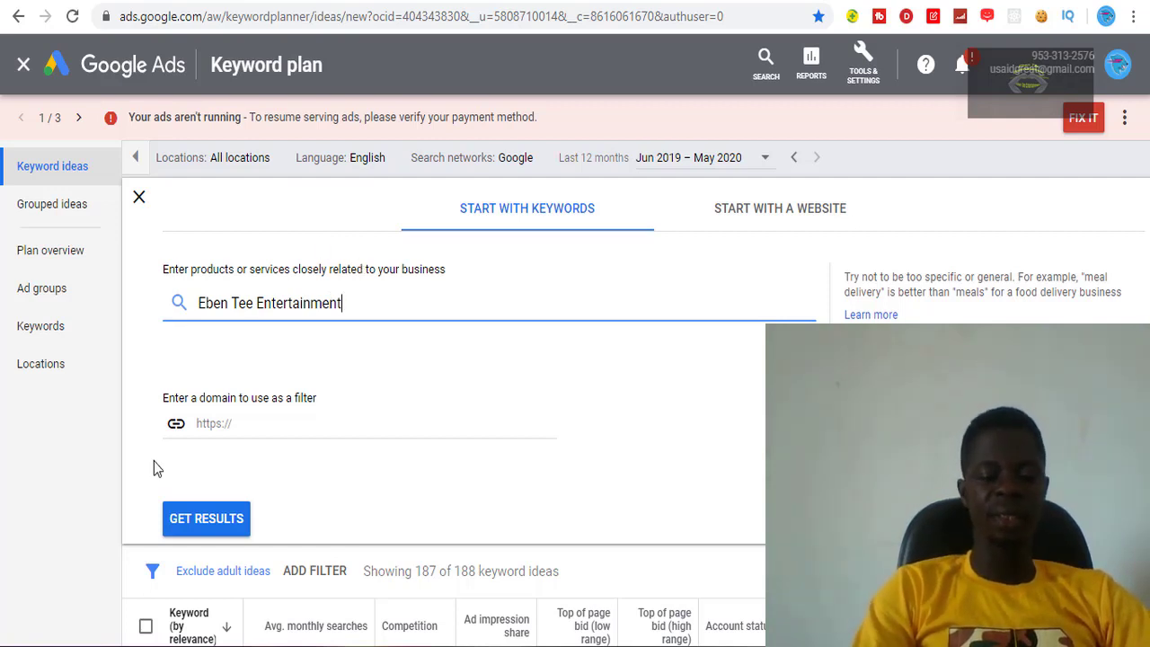
click(205, 520)
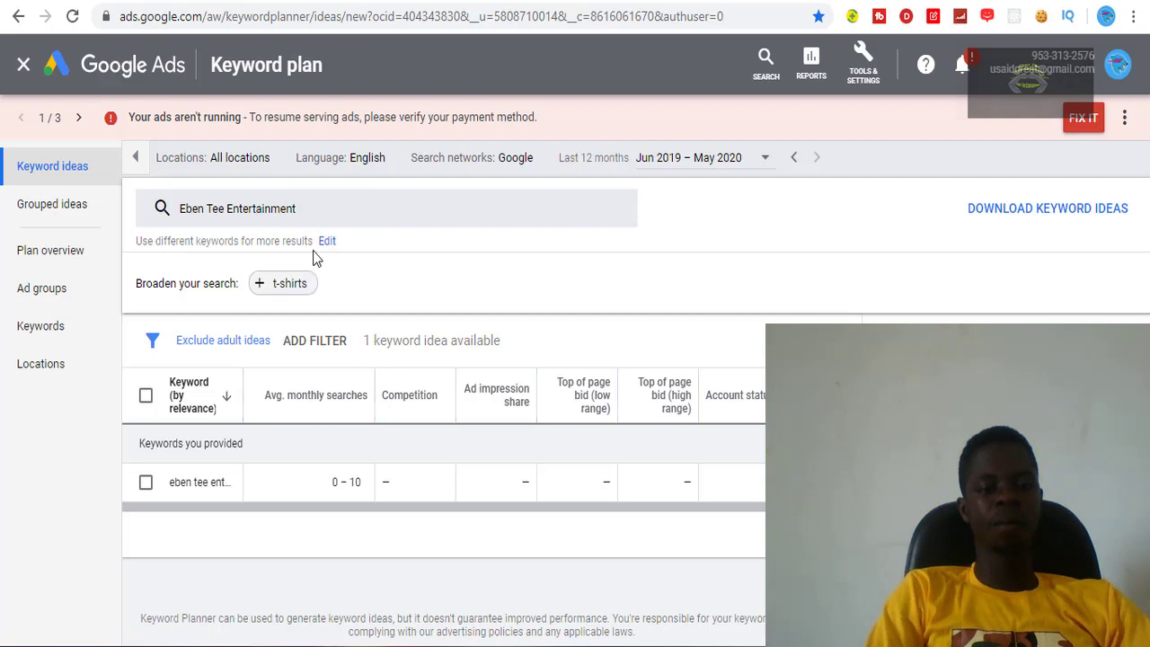
Replace the Eben Tee Entertainment keyword with "how take someone's girlfriend" and get the keyword ideas for it.
click(282, 209)
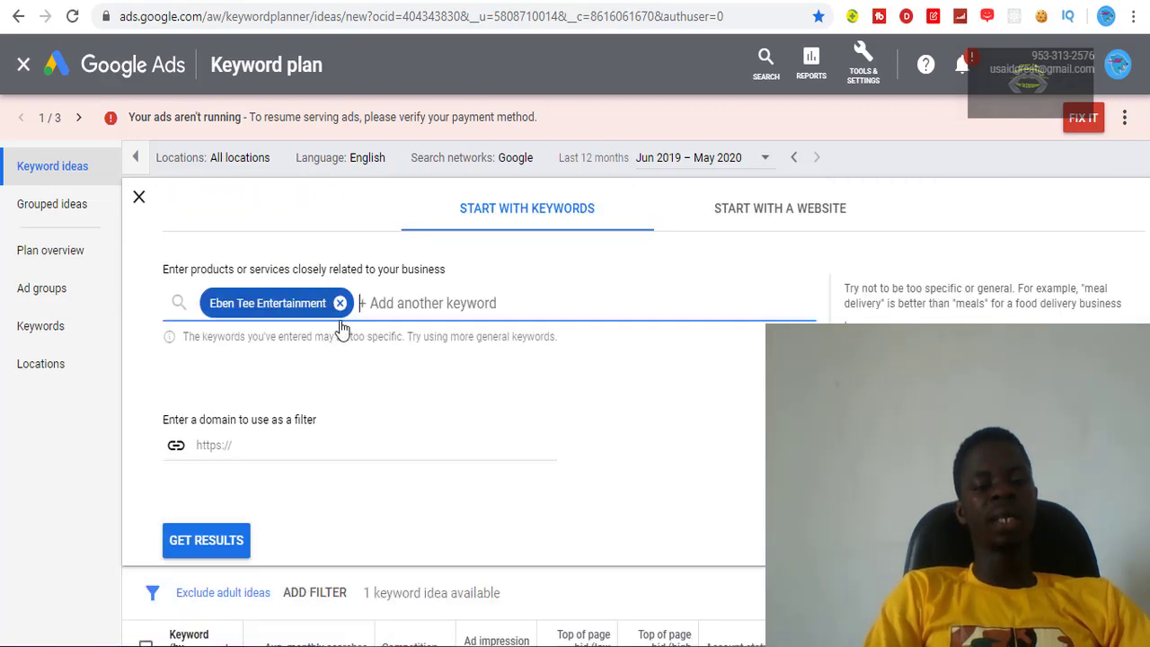
click(341, 305)
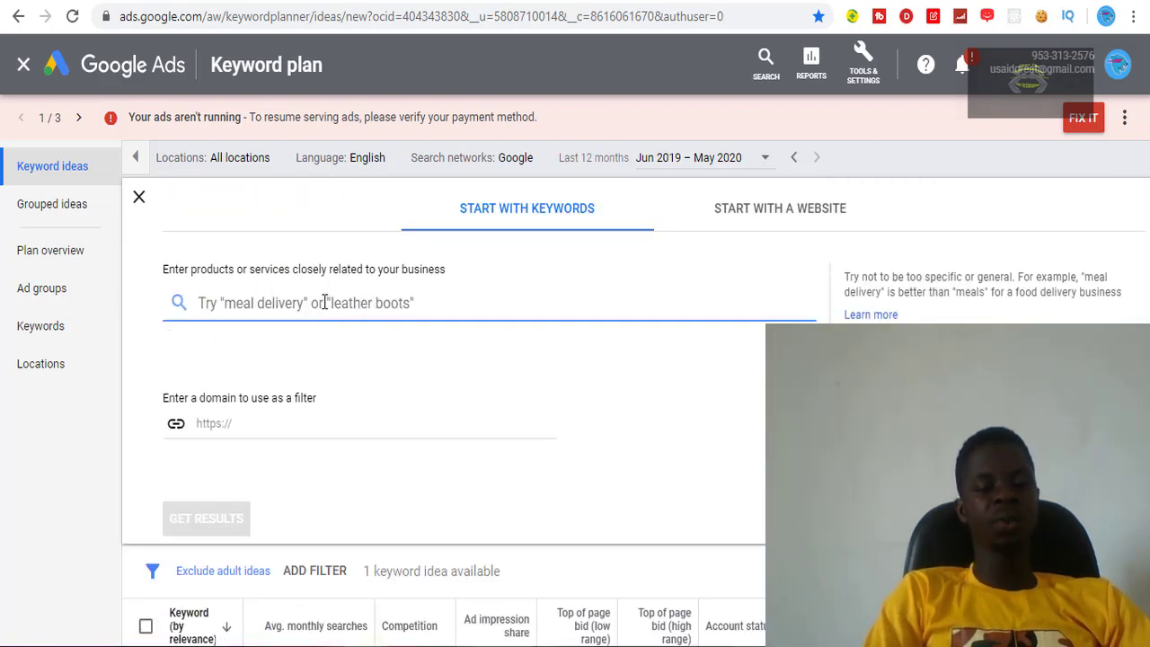
text(h)
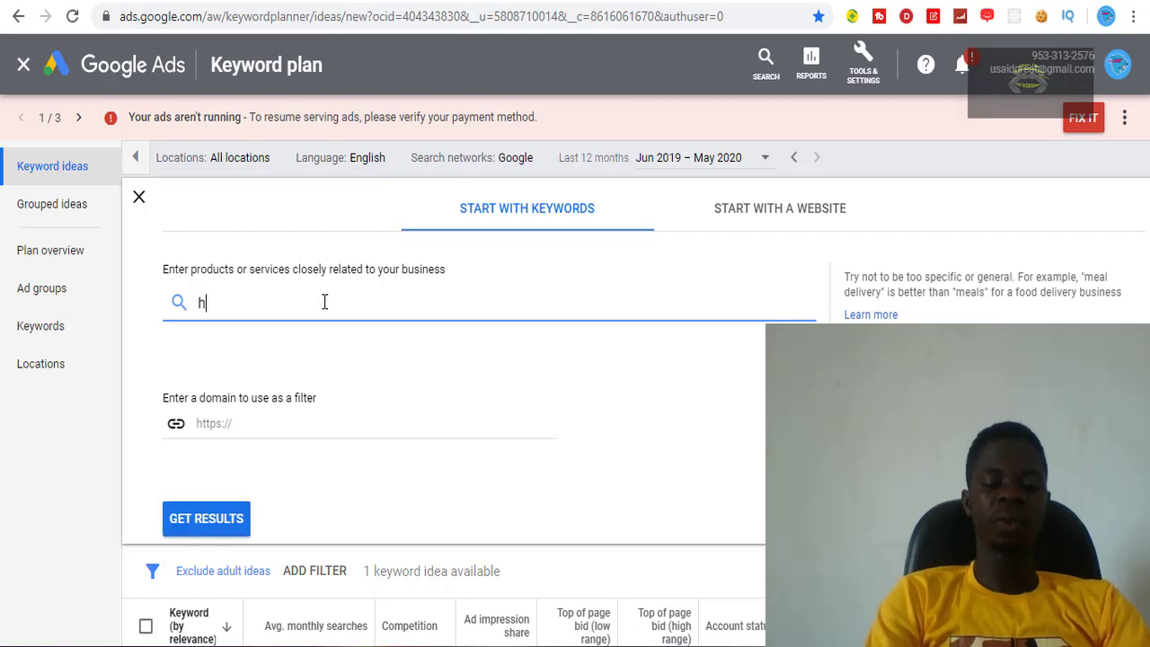
text(ow tak)
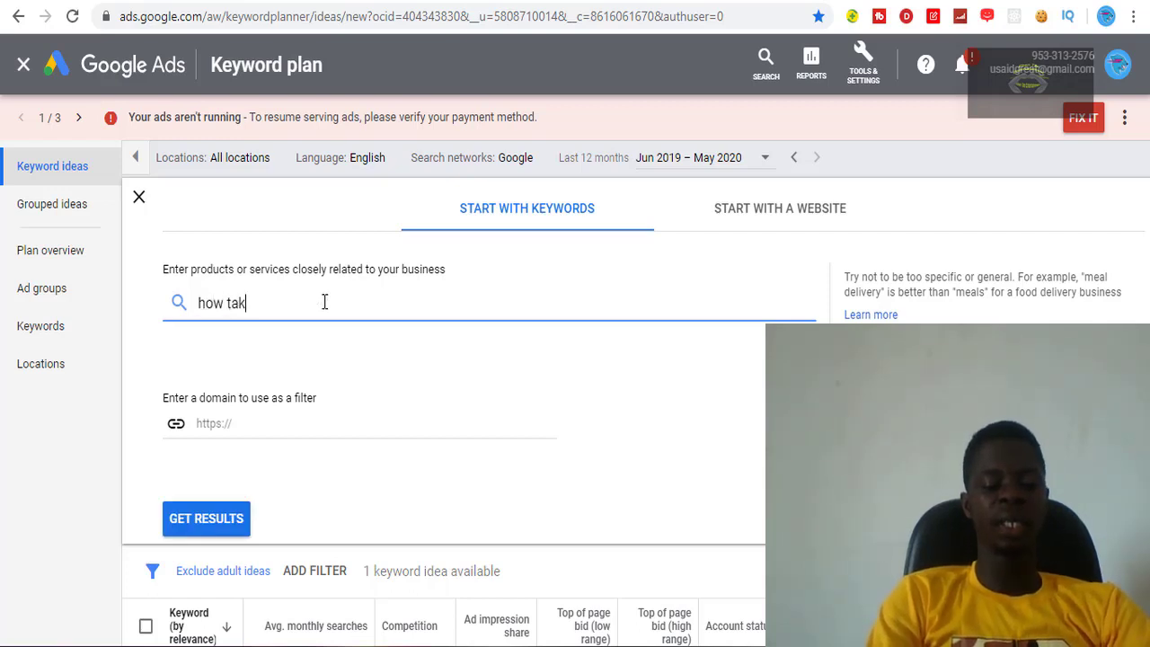
text(e some)
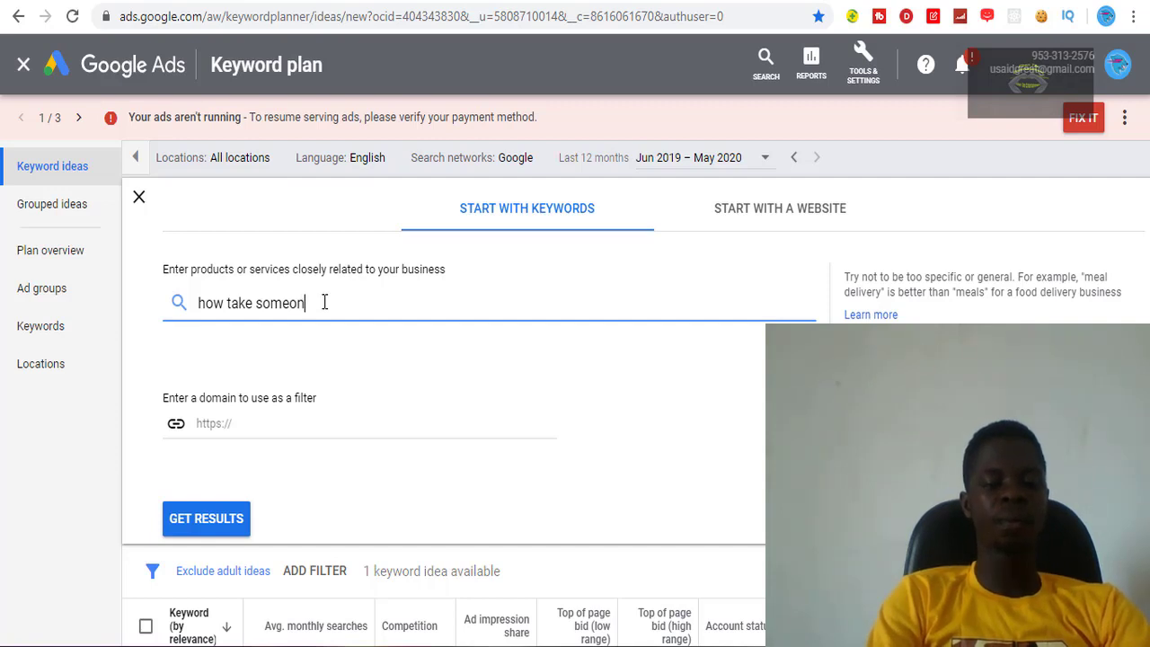
text(one's girlfriend)
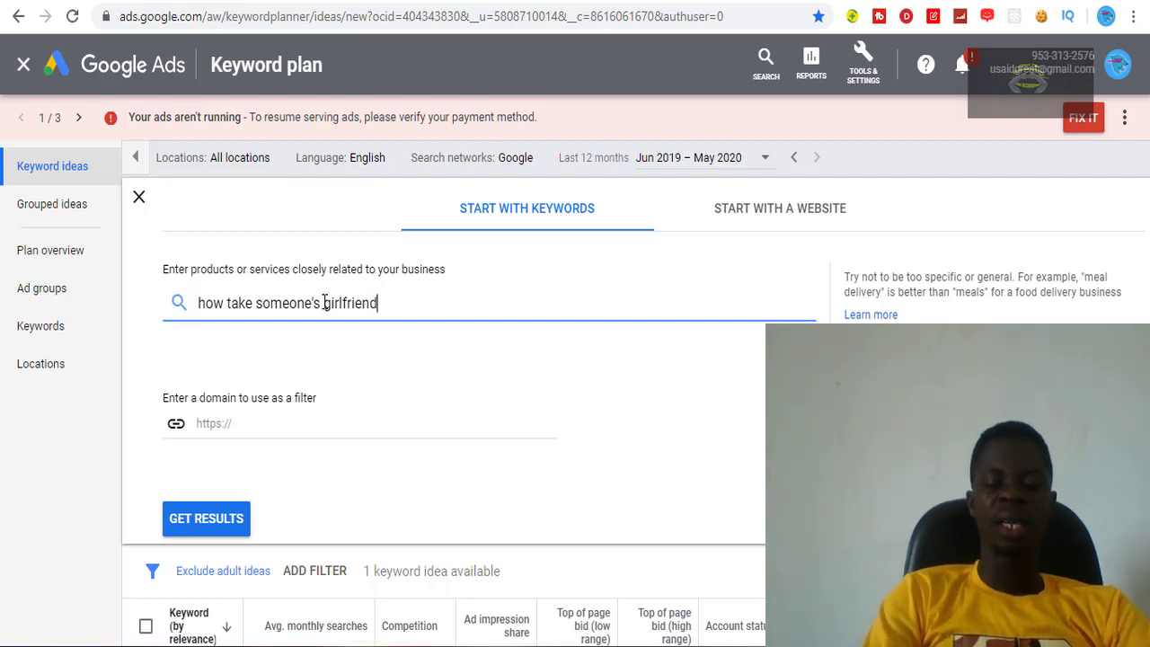
key(Return)
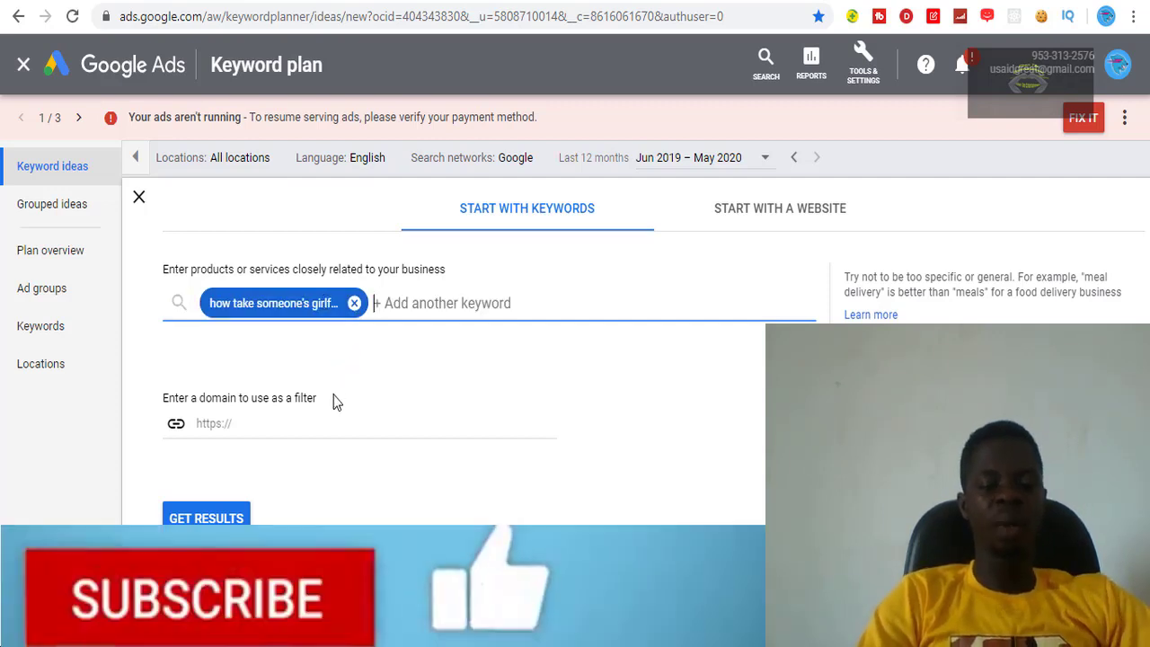
click(208, 512)
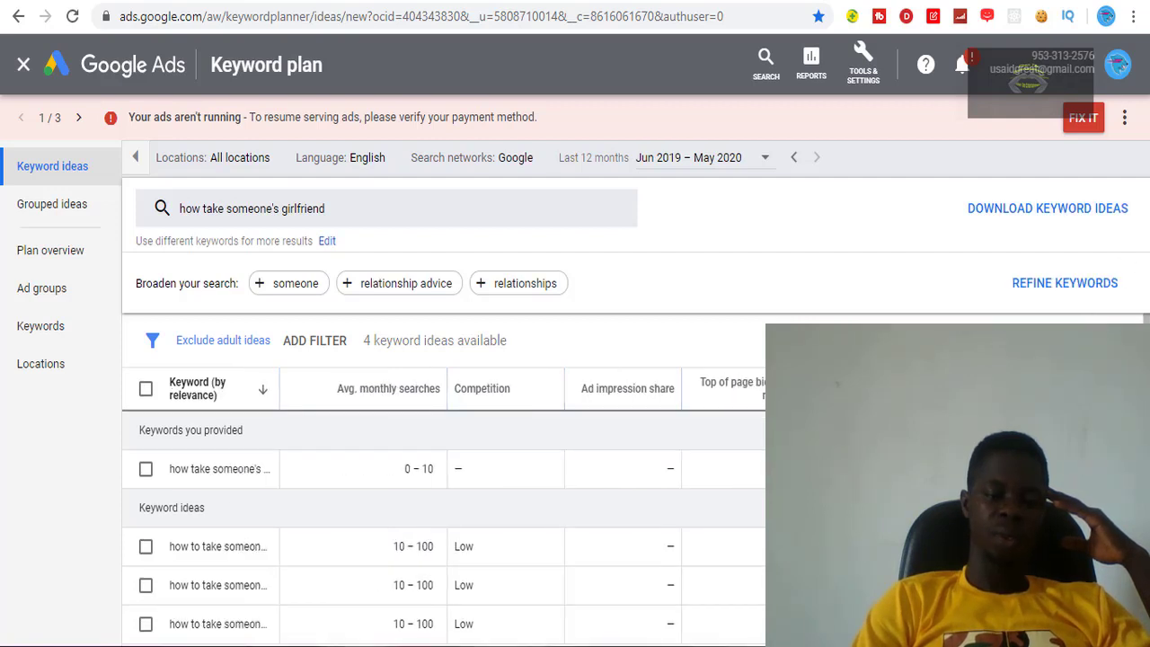
Broaden the search with the suggested keyword "relationship advice", remove the girlfriend keyword, and get the keyword ideas.
scroll(444, 512, down, 1)
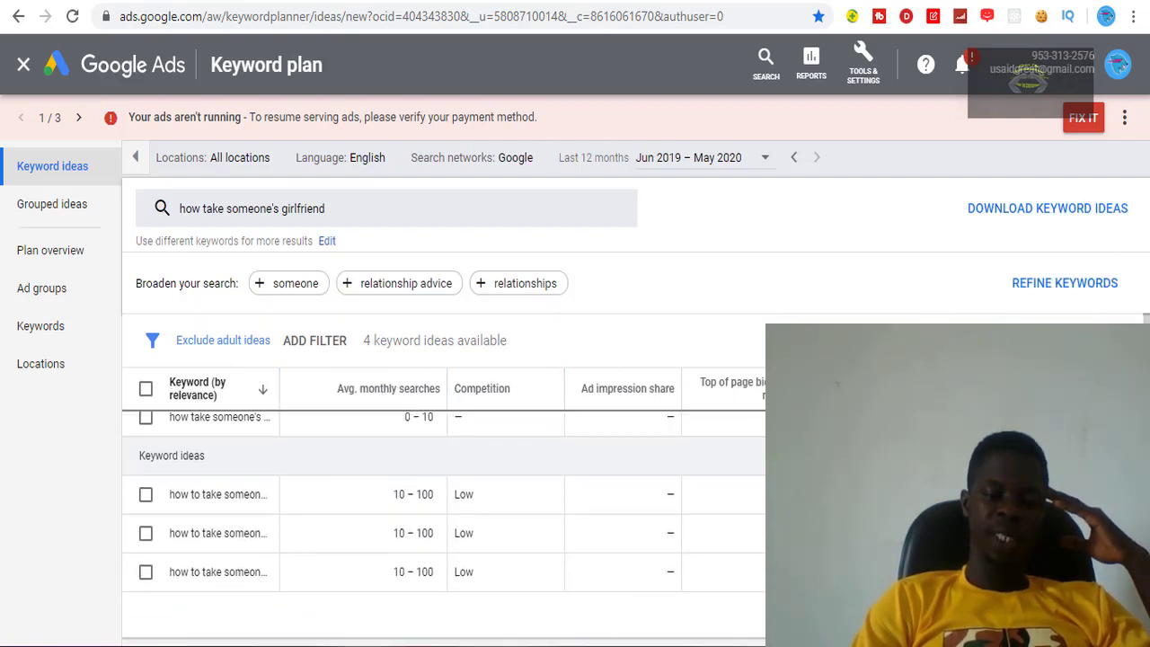
scroll(444, 513, down, 1)
scroll(444, 512, up, 3)
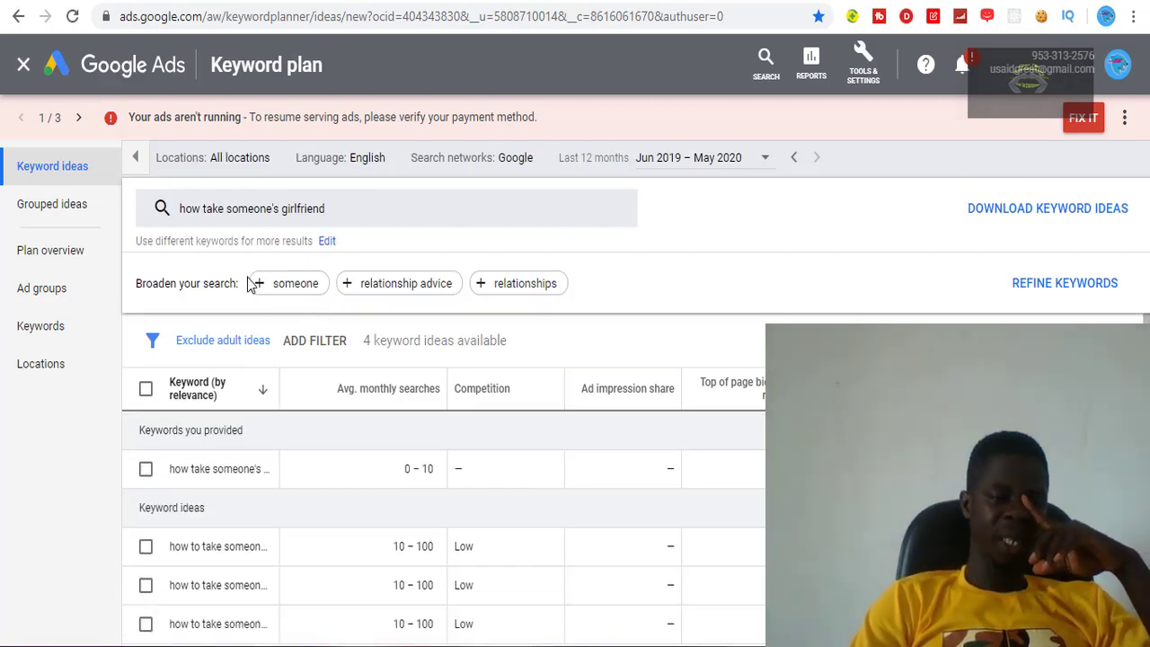
click(361, 293)
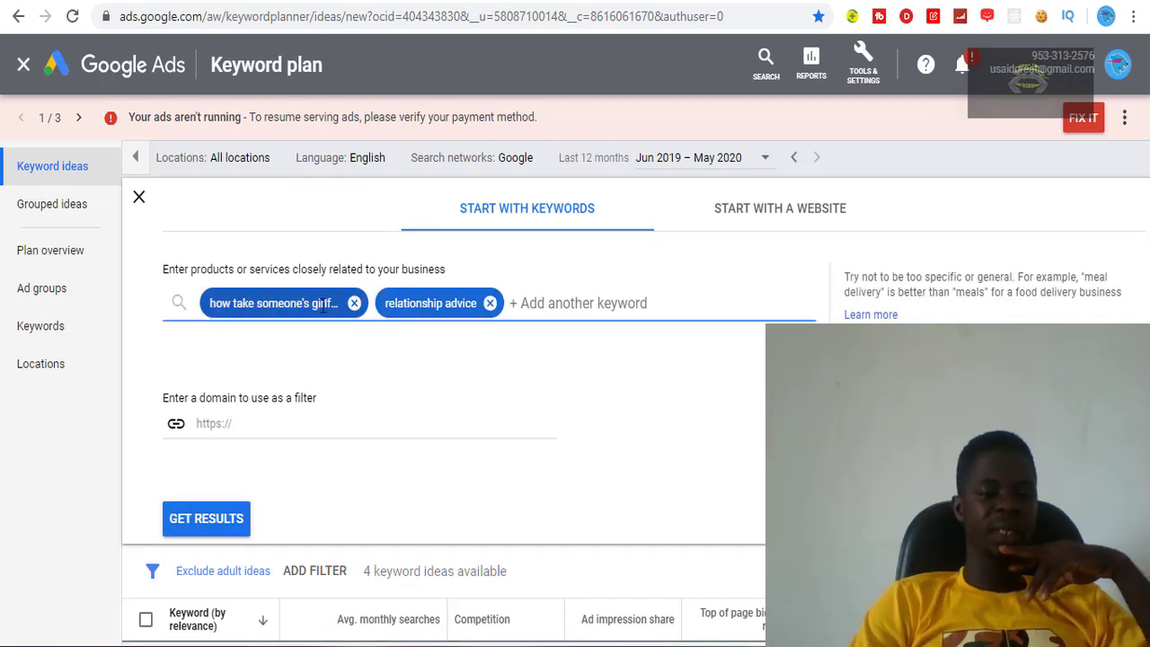
click(355, 304)
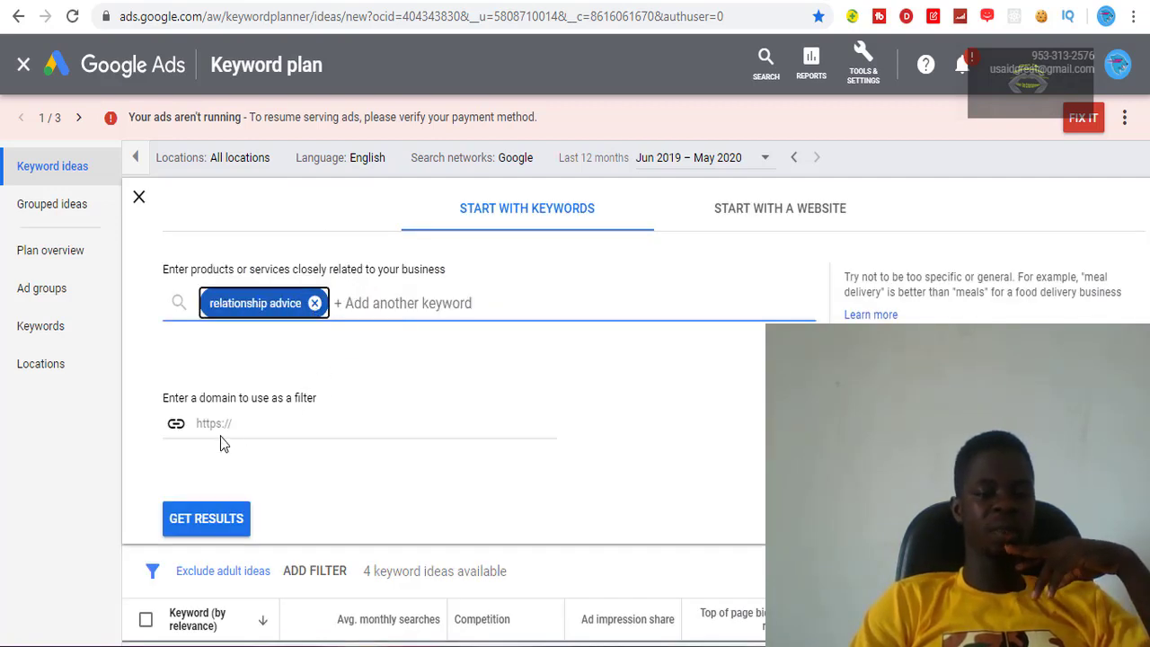
click(222, 518)
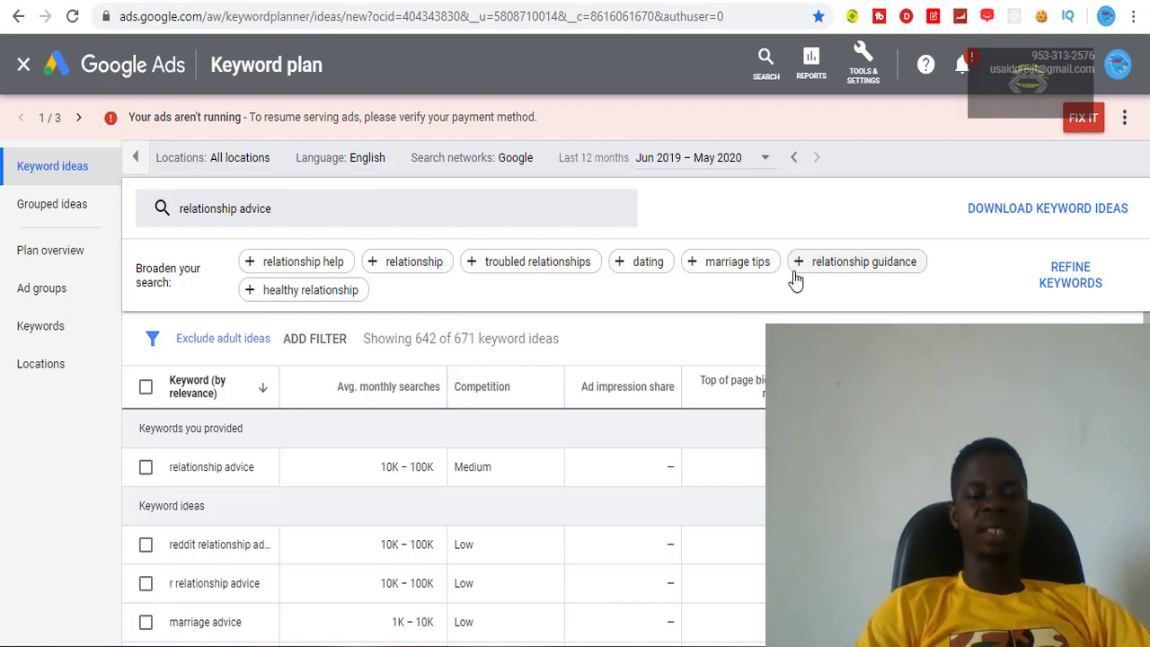
Replace the relationship advice keyword with "how to steal" and request its keyword ideas.
click(299, 220)
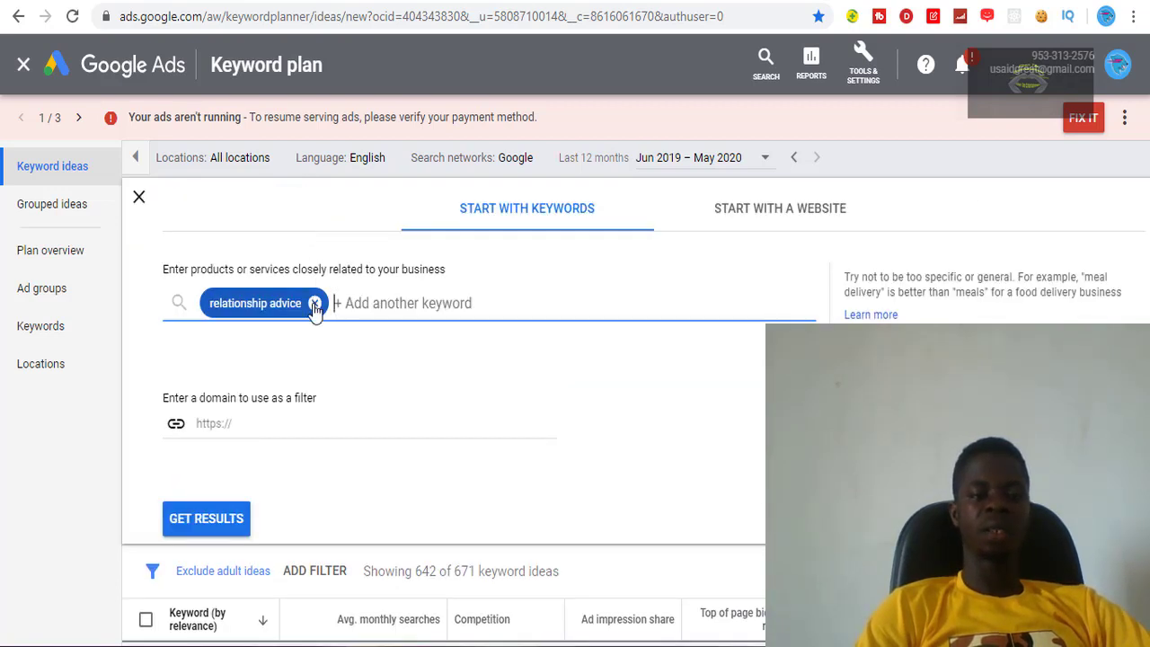
click(314, 303)
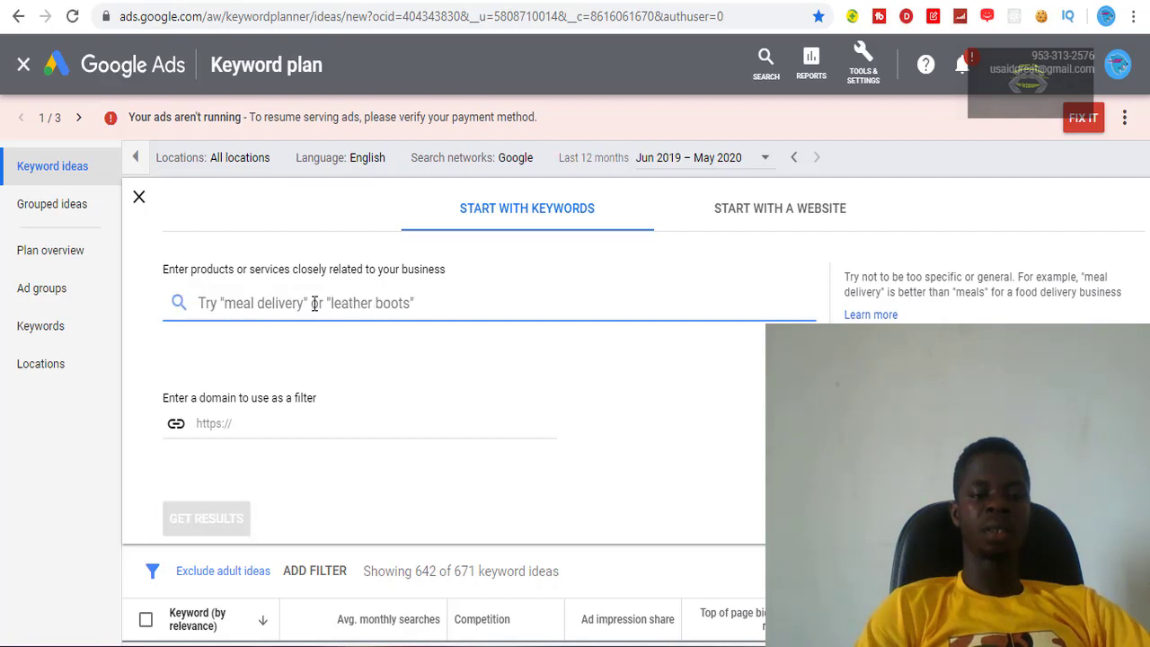
text(h)
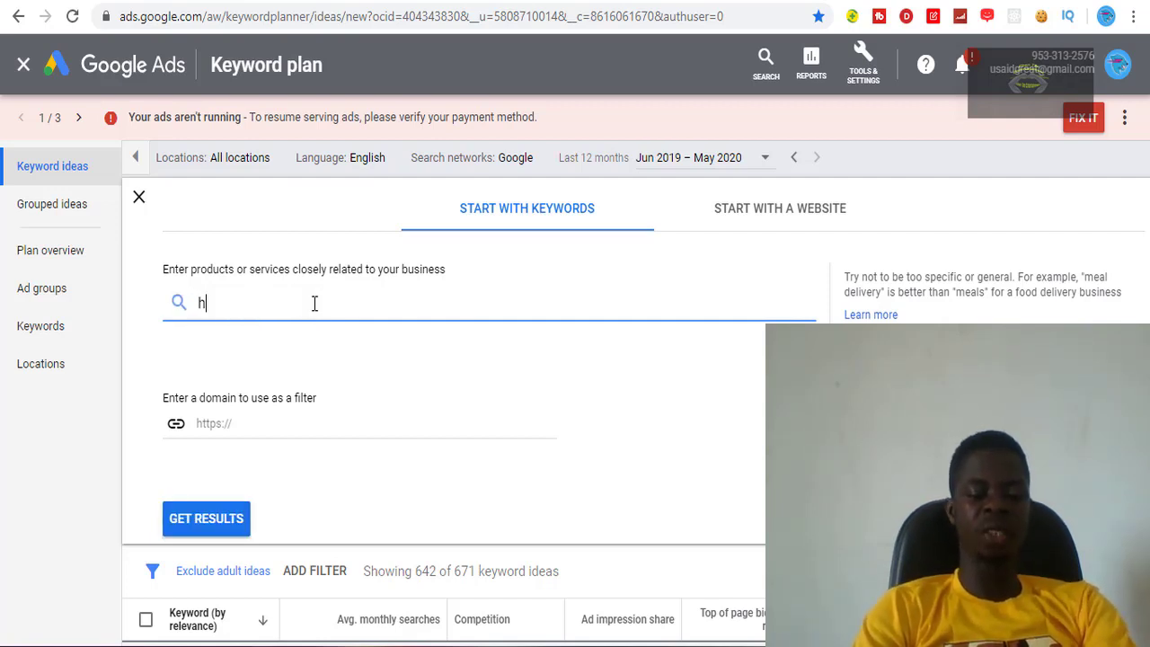
text(ow)
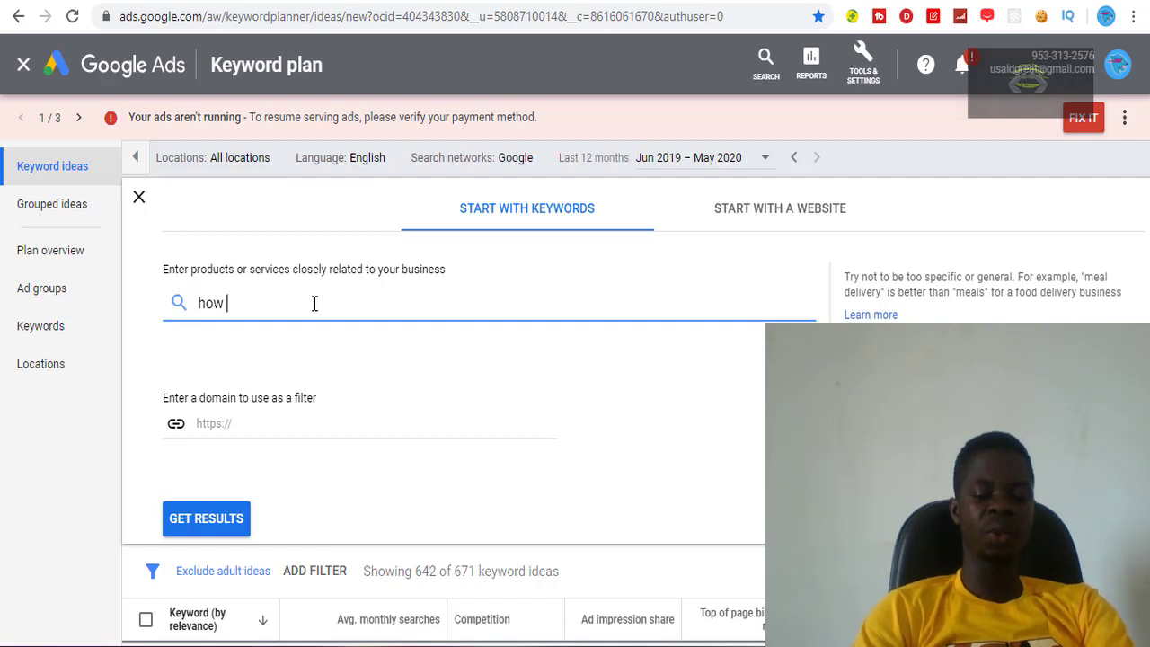
text( to steal)
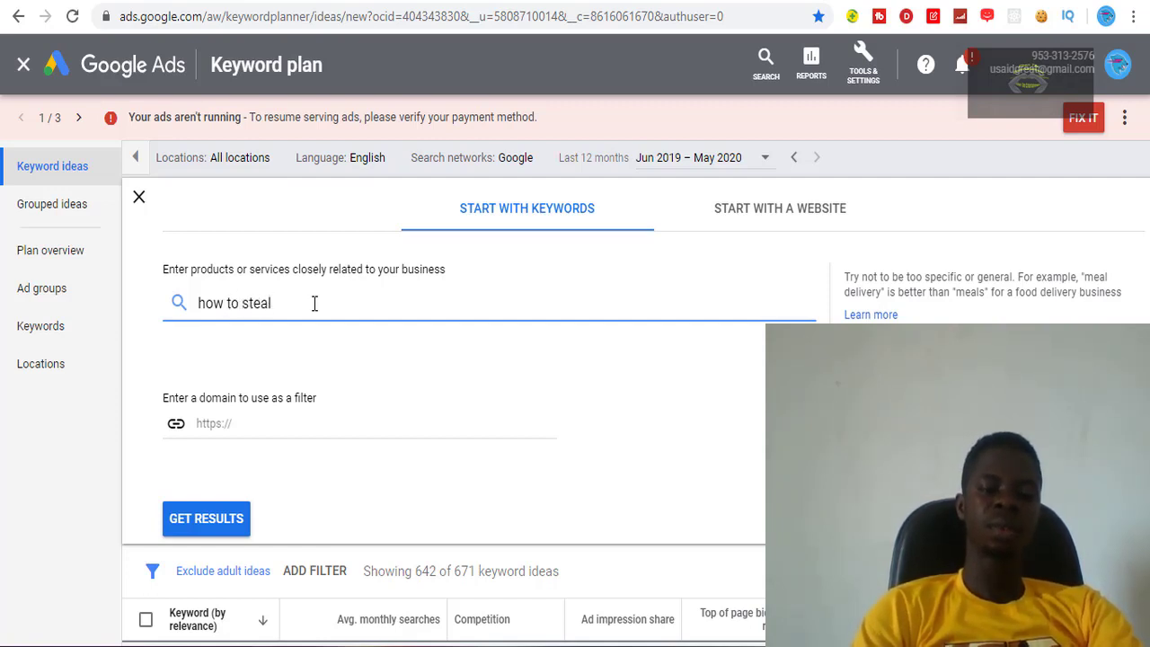
text( some)
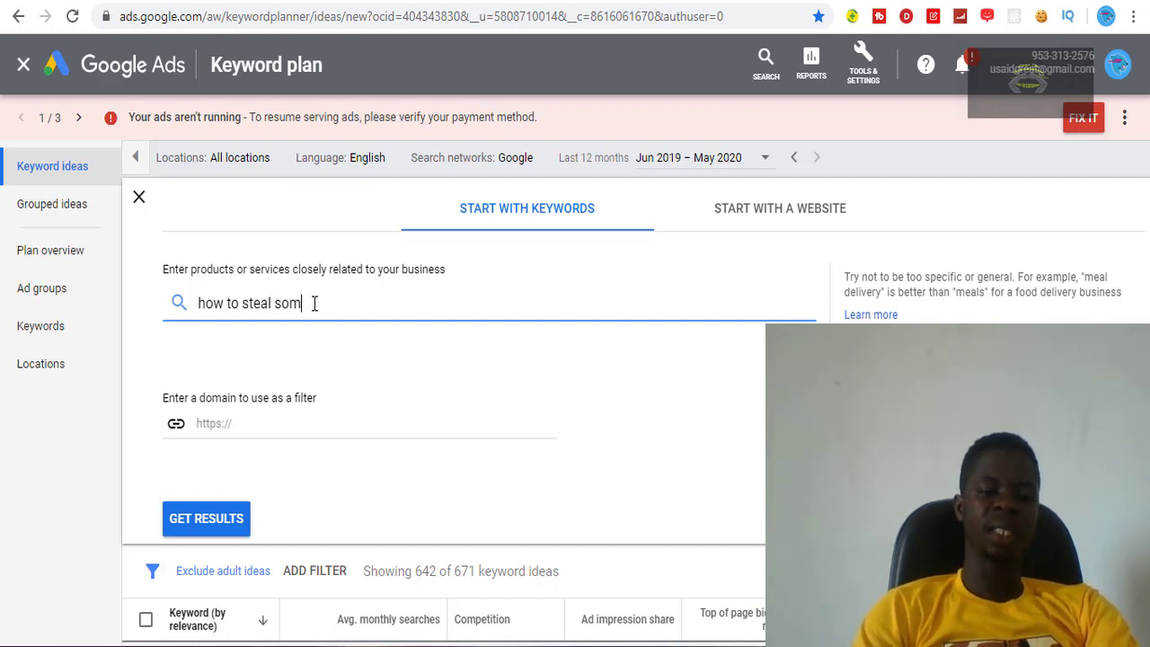
key(BackSpace)
key(BackSpace)
key(BackSpace)
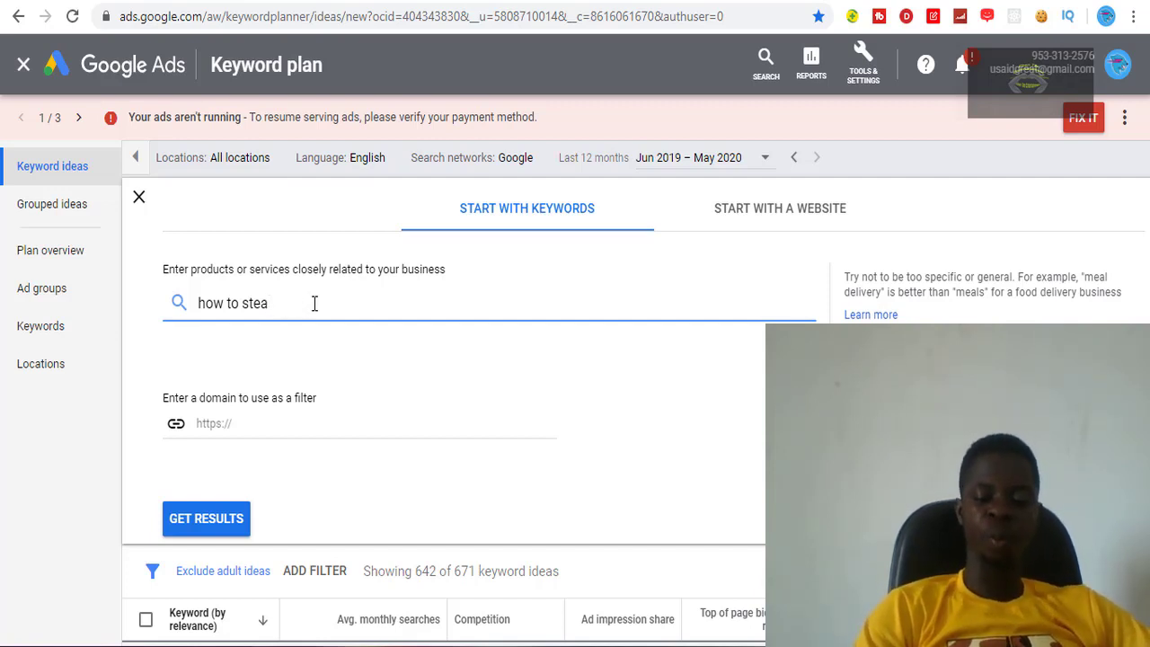
text(l)
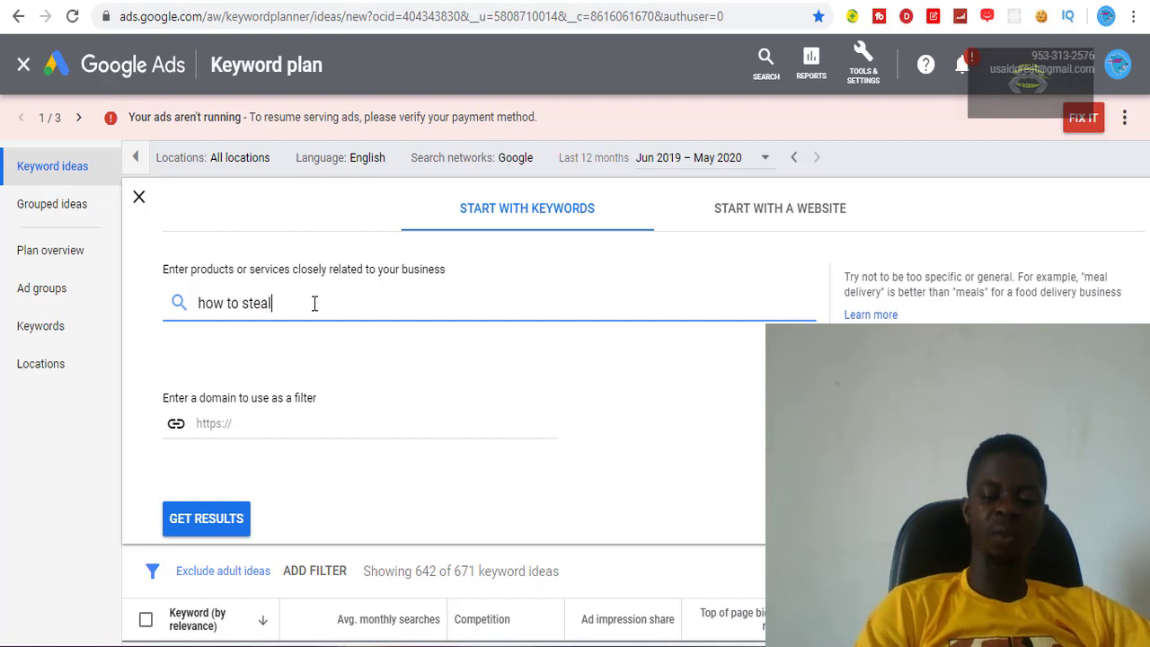
click(220, 528)
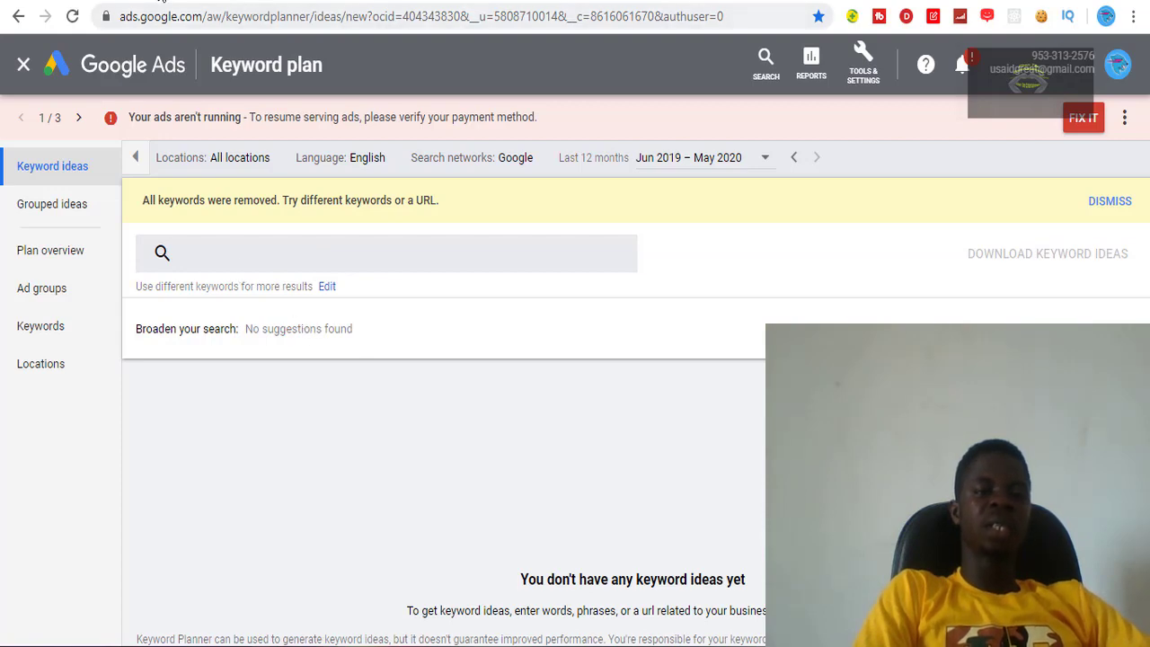
Switch to the open Google search page, check the suggestions for "how to steal", and run that search.
click(269, 1)
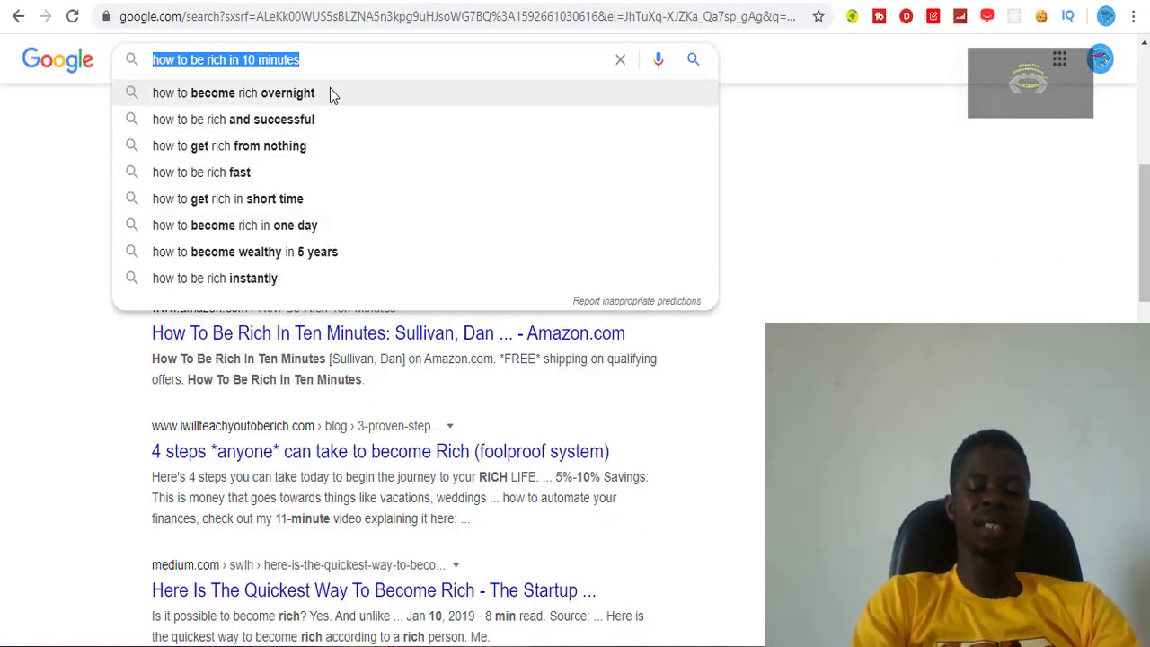
text(how t)
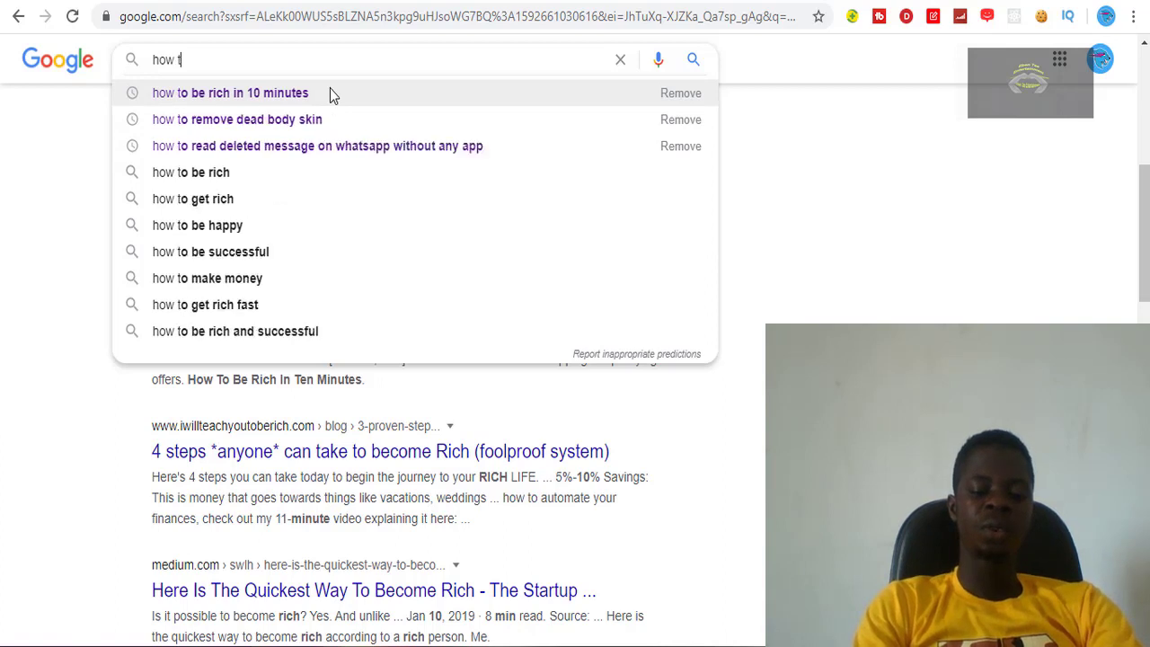
text(o ste)
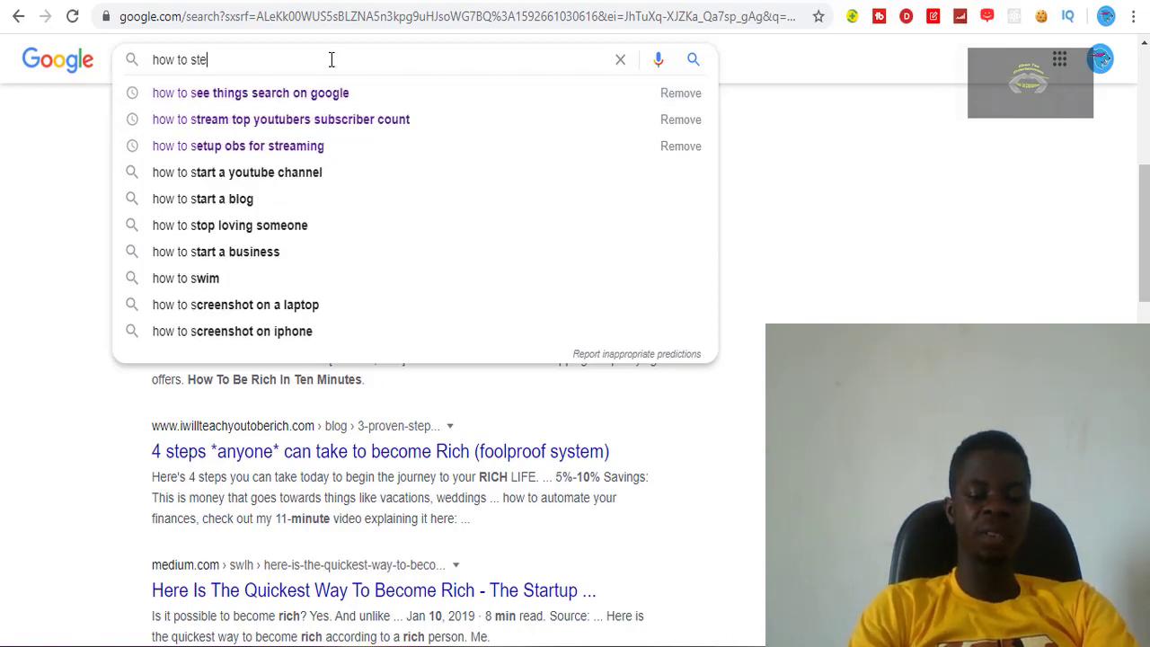
text(al)
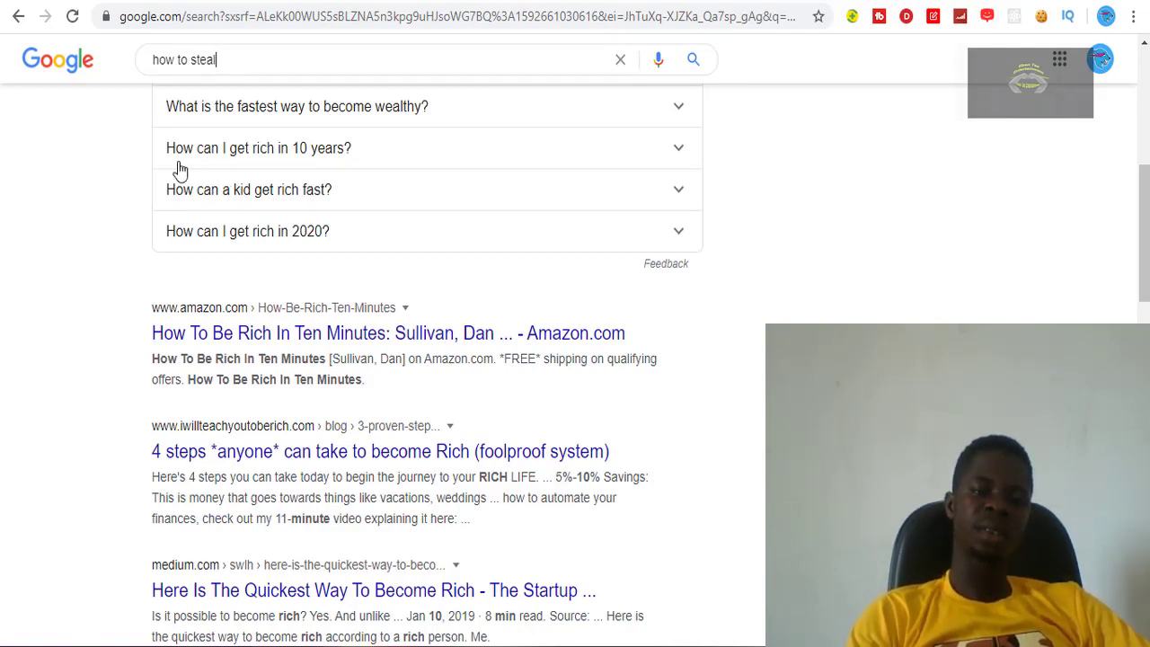
key(BackSpace)
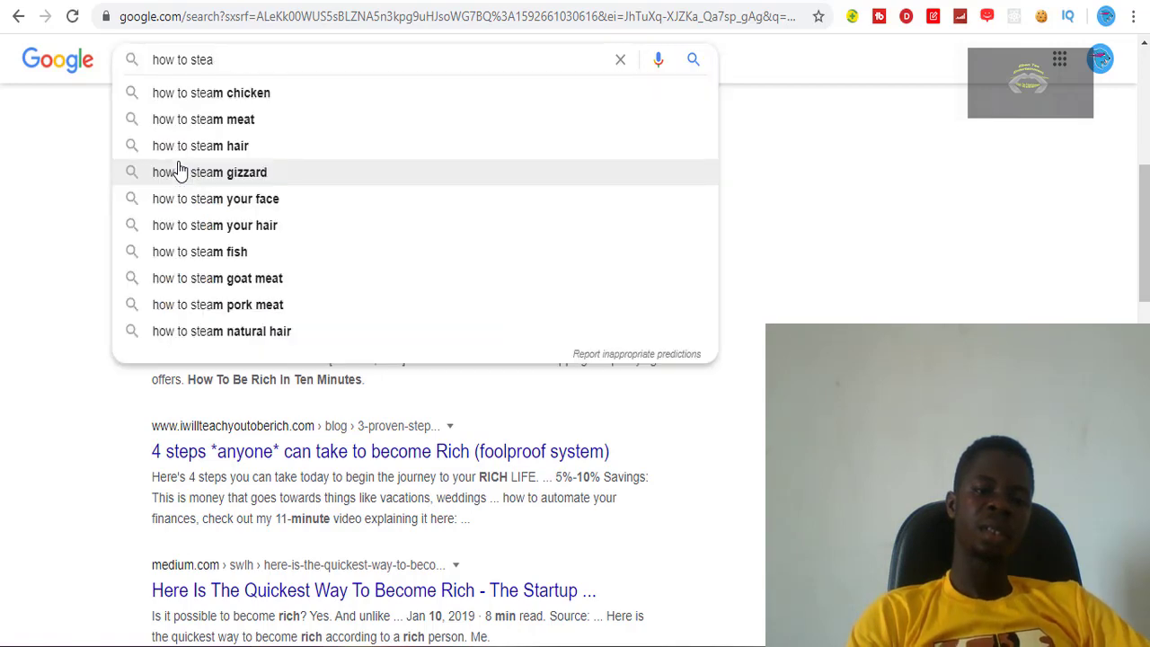
text(l)
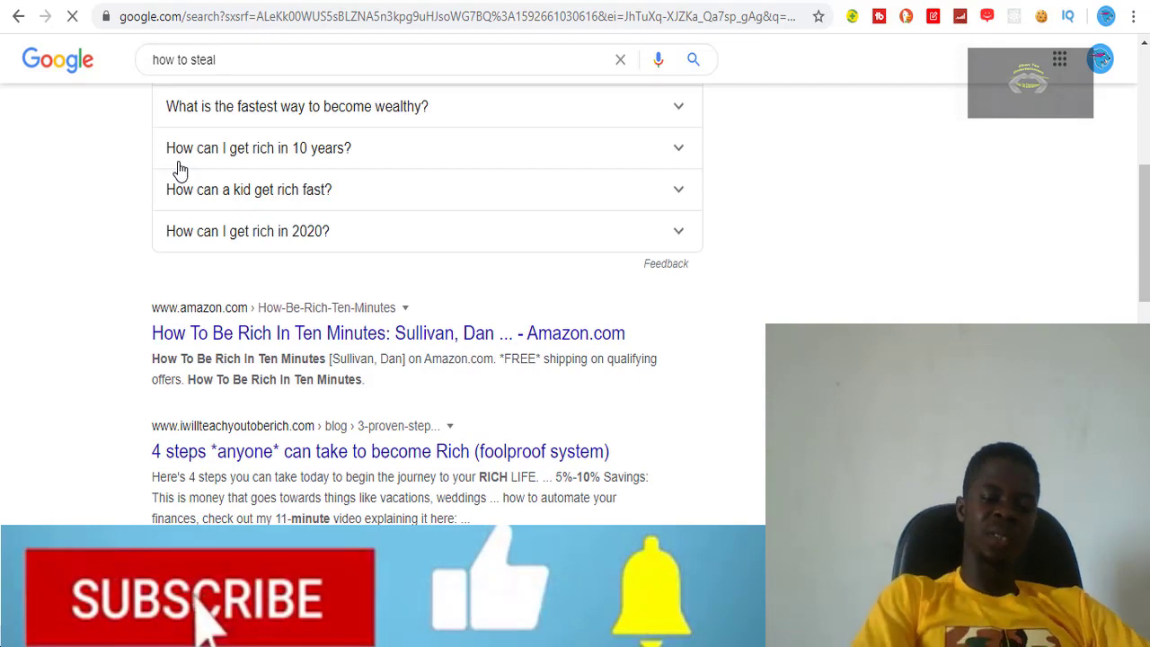
key(Return)
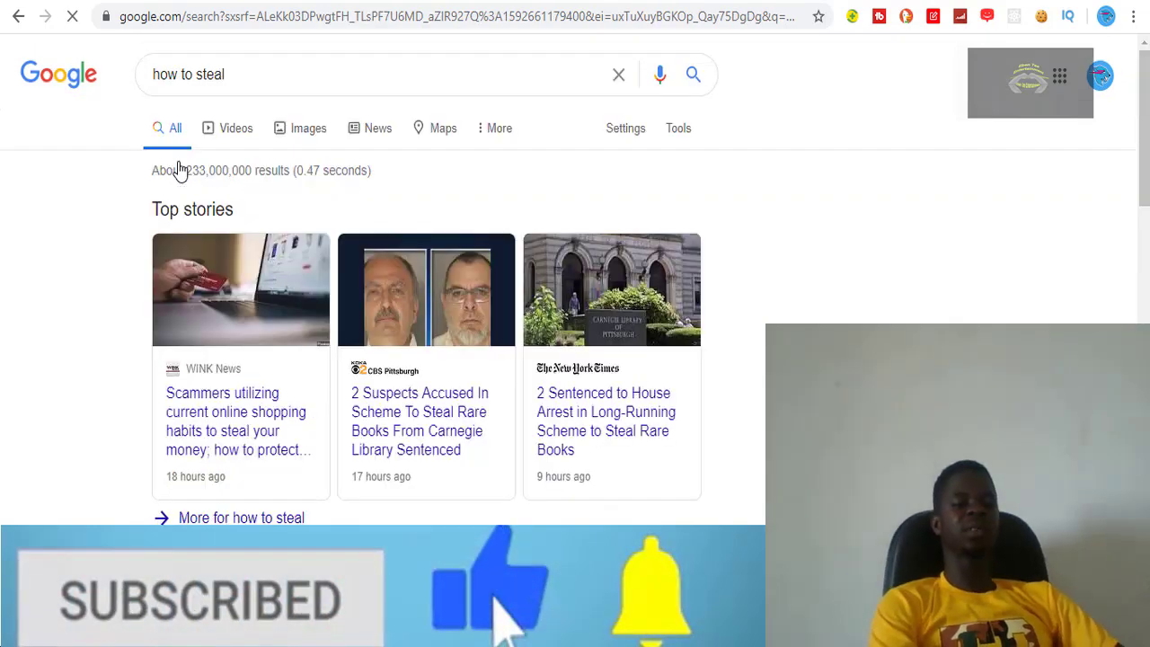